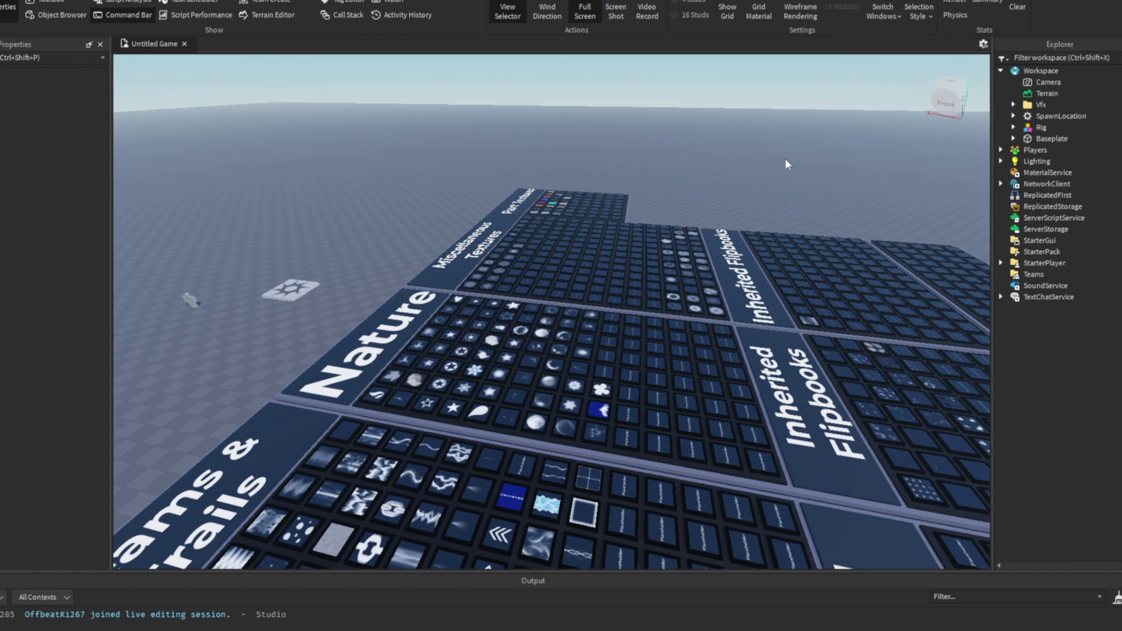
- Orbit the camera from the texture library to the fiery tornado effect on the Part
key("super")
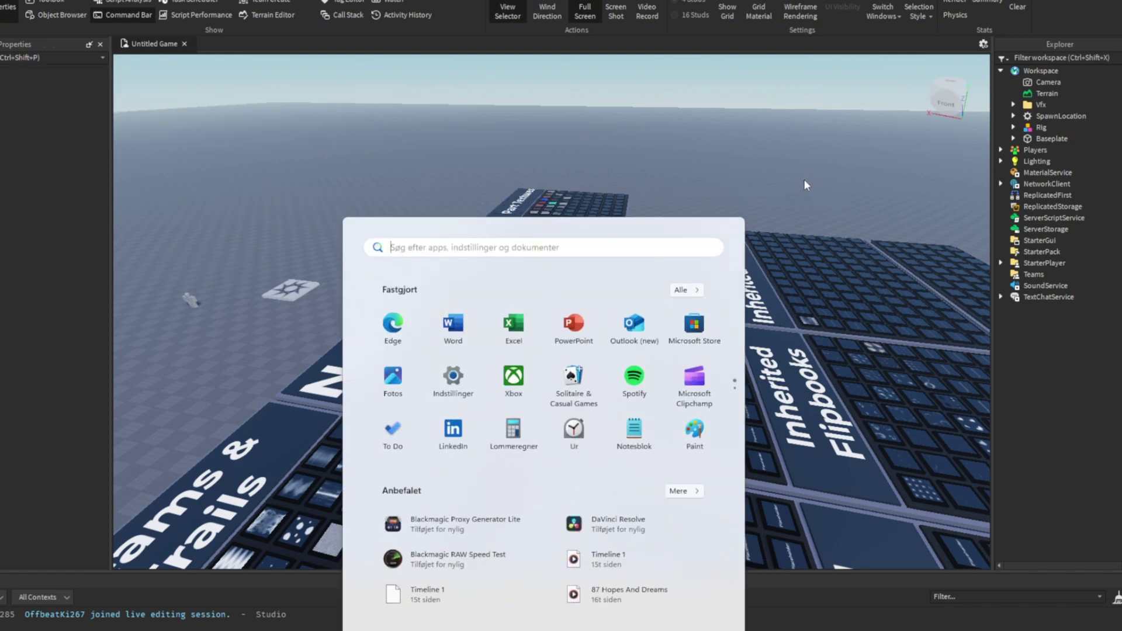
key("super")
scroll(803, 180, "down", 3)
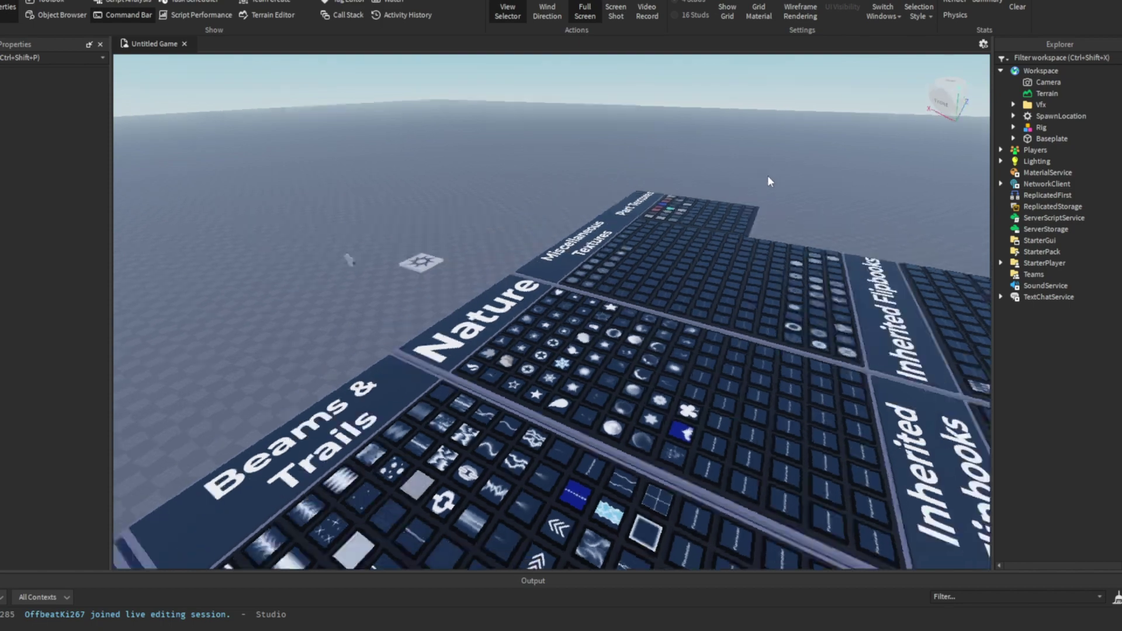
right_click_drag(766, 177, 769, 175)
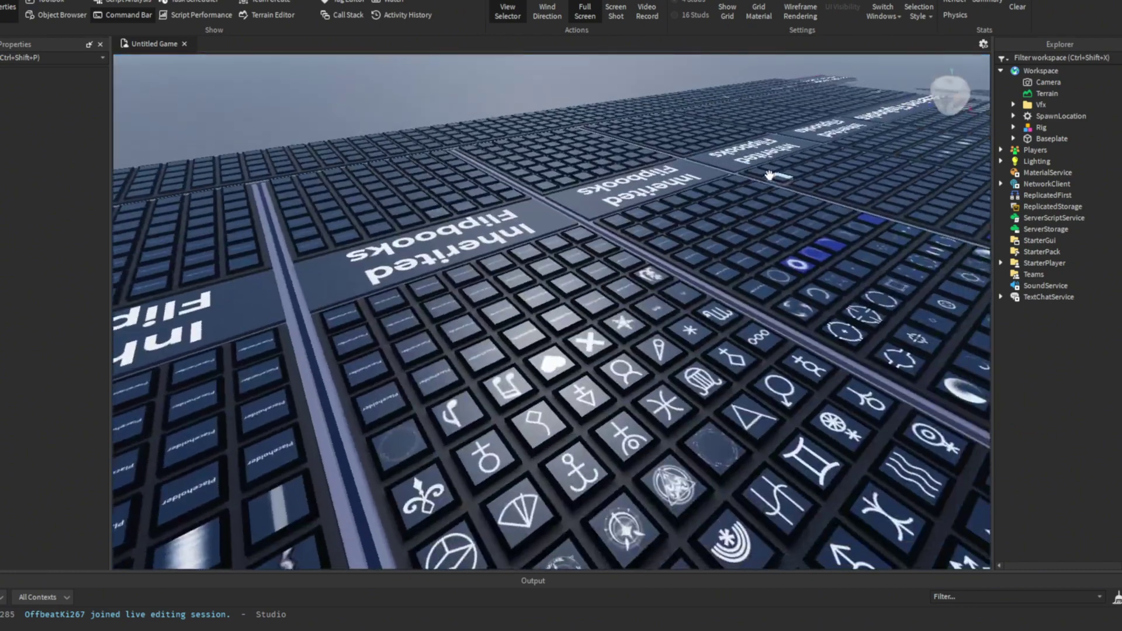
right_click_drag(769, 176, 770, 174)
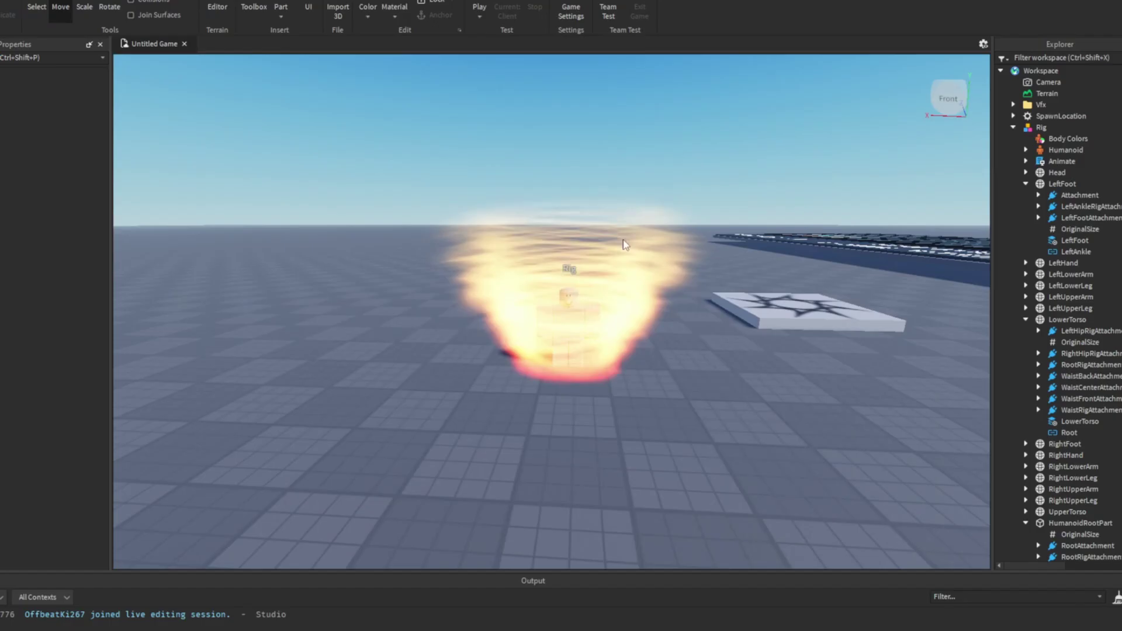
right_click_drag(623, 244, 611, 271)
- Delete the fire ParticleEmitter from the Part's Attachment
right_click_drag(730, 138, 603, 281)
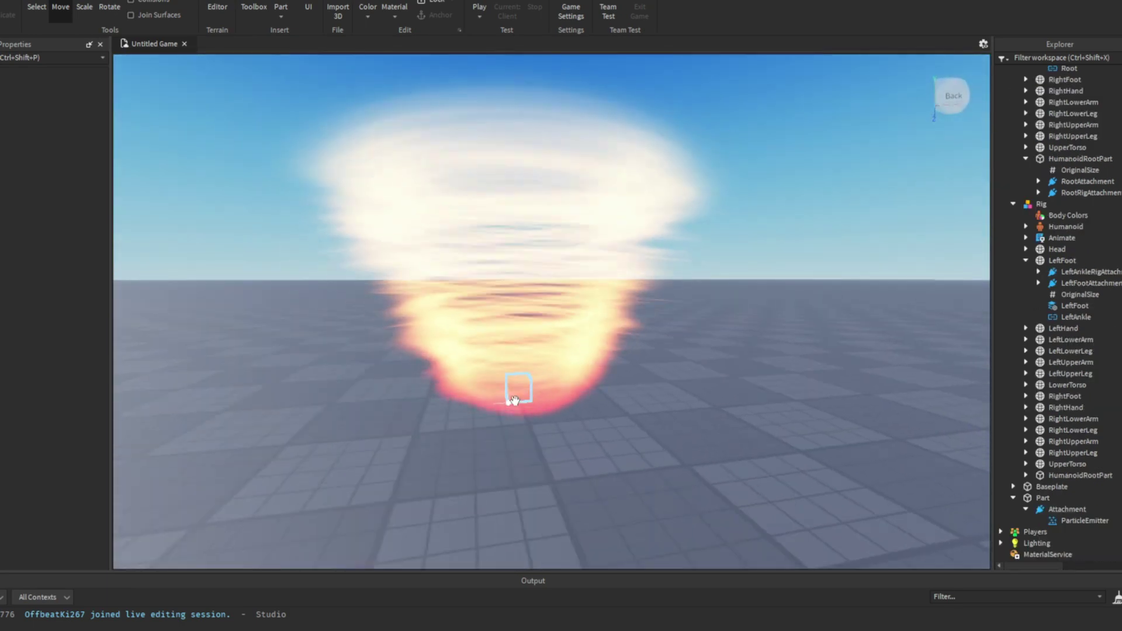
left_click(519, 386)
left_click(1075, 520)
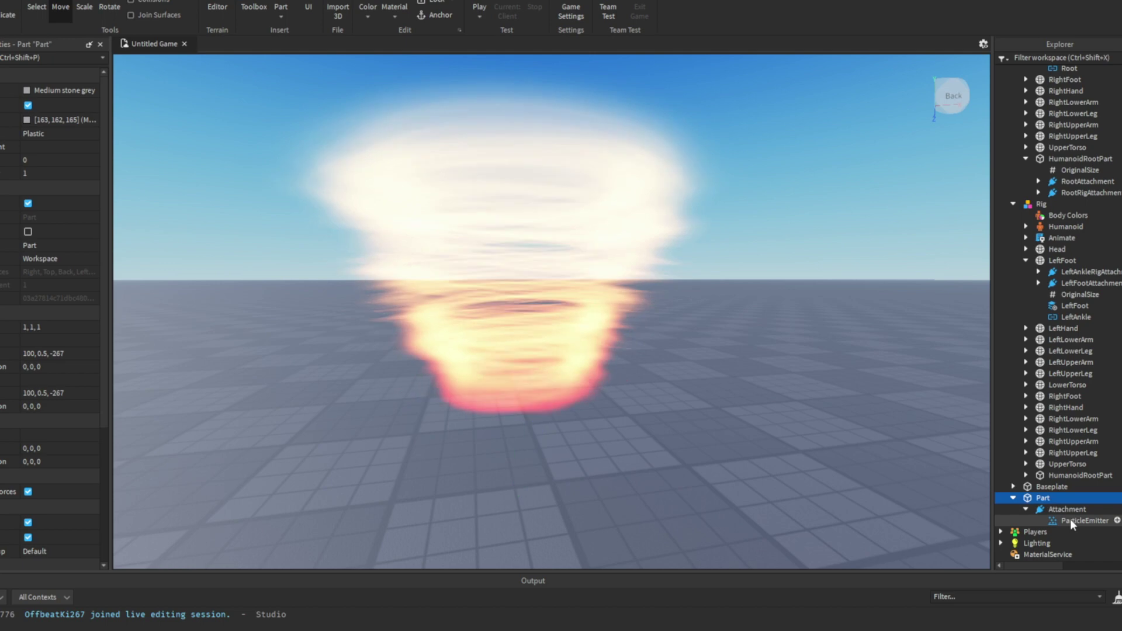
right_click(1070, 519)
left_click(1005, 146)
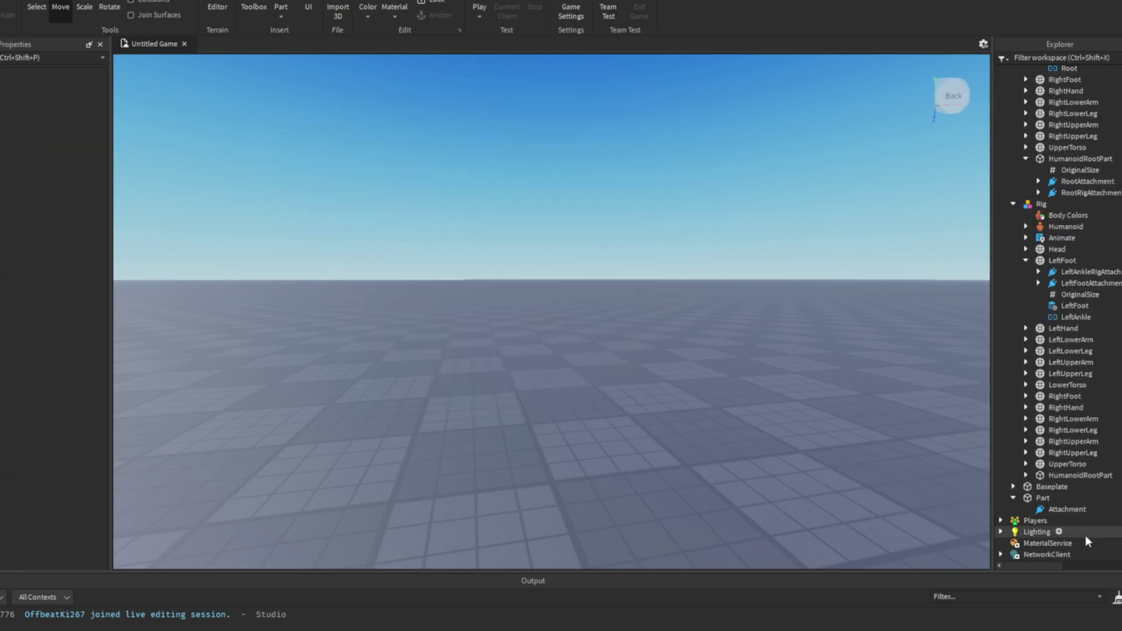
- Insert a new ParticleEmitter into the Attachment and clear its default Texture
left_click(1094, 510)
left_click(1034, 264)
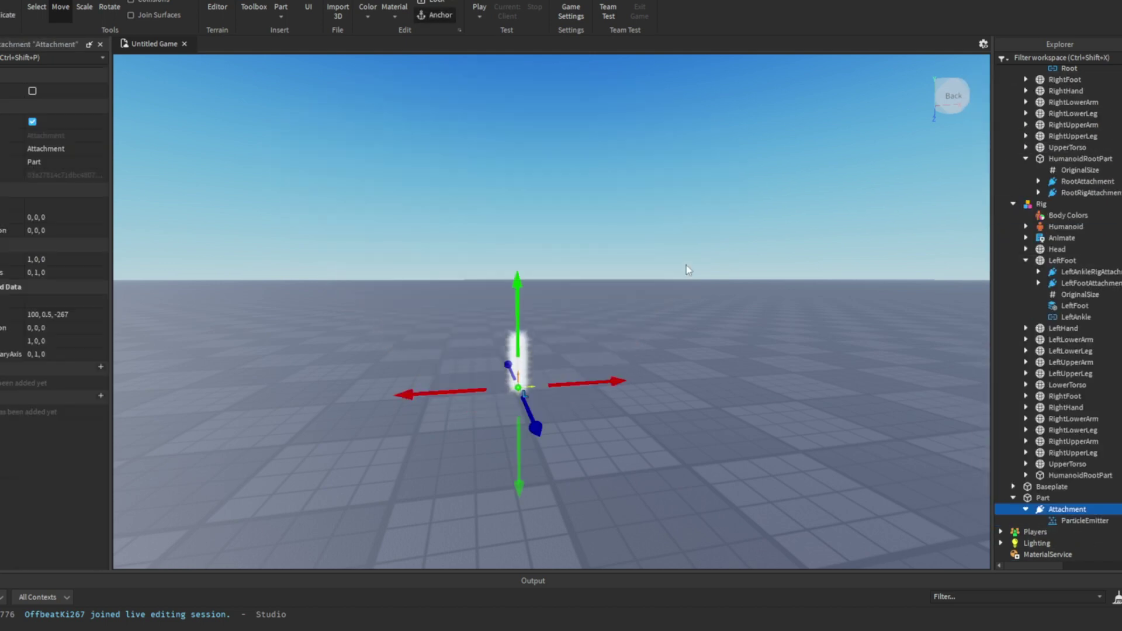
right_click_drag(686, 265, 913, 489)
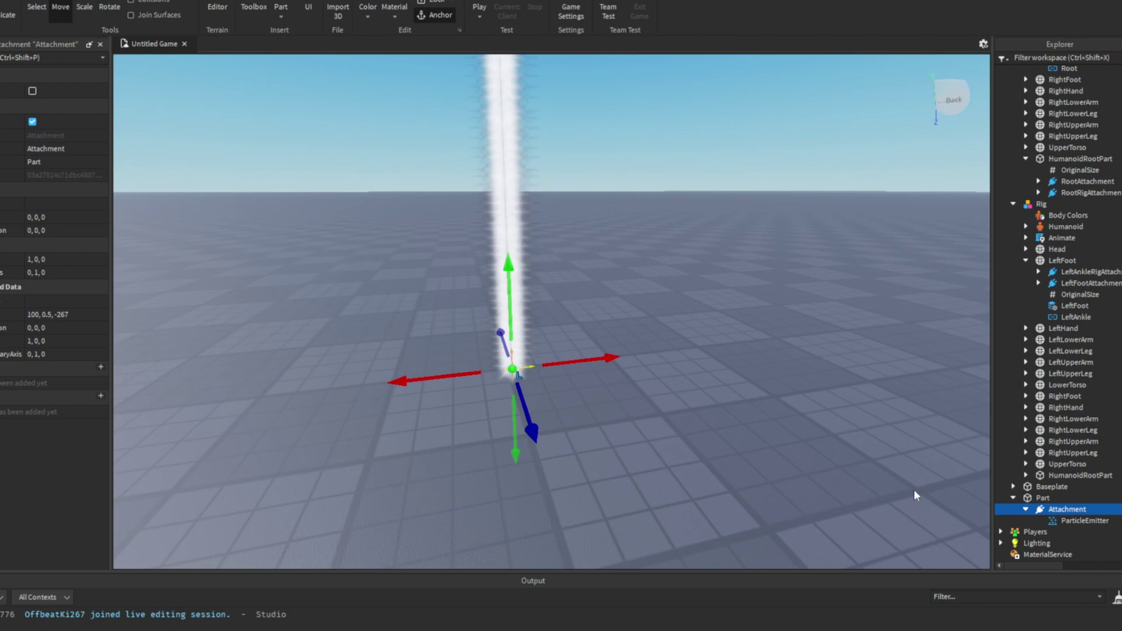
left_click(1043, 519)
right_click_drag(710, 297, 710, 298)
left_click(52, 170)
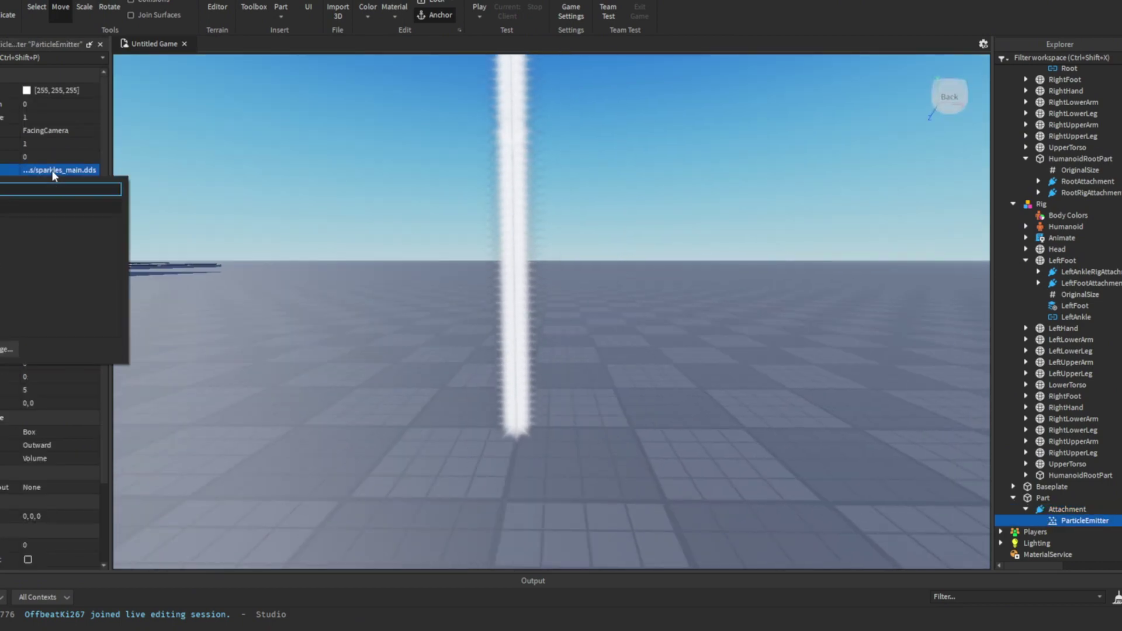
key("BackSpace")
- Copy the asset ID of the Fog & Shines swirl ring decal
right_click_drag(338, 272, 337, 267)
scroll(338, 272, "up", 5)
scroll(337, 267, "up", 3)
left_click(414, 308)
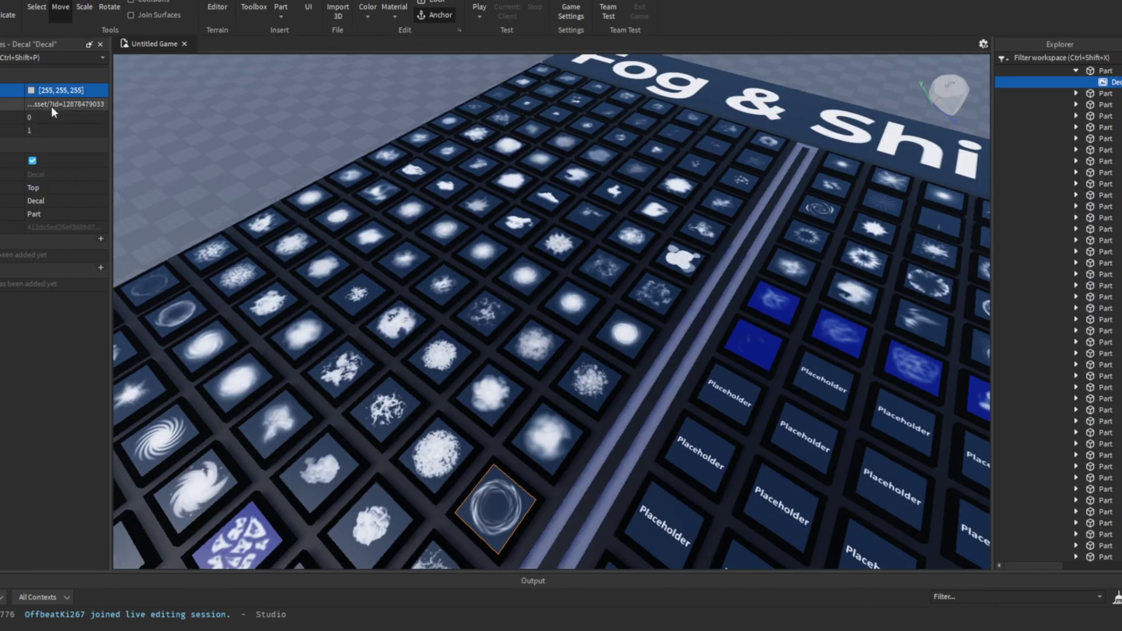
right_click(61, 123)
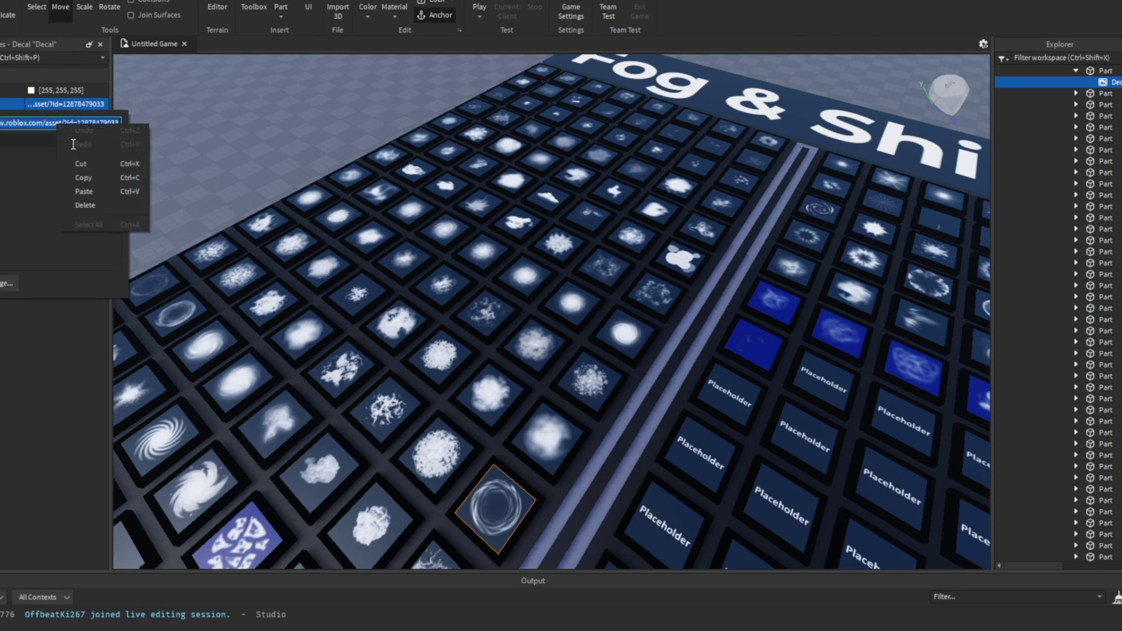
right_click_drag(250, 159, 250, 158)
left_click(250, 158)
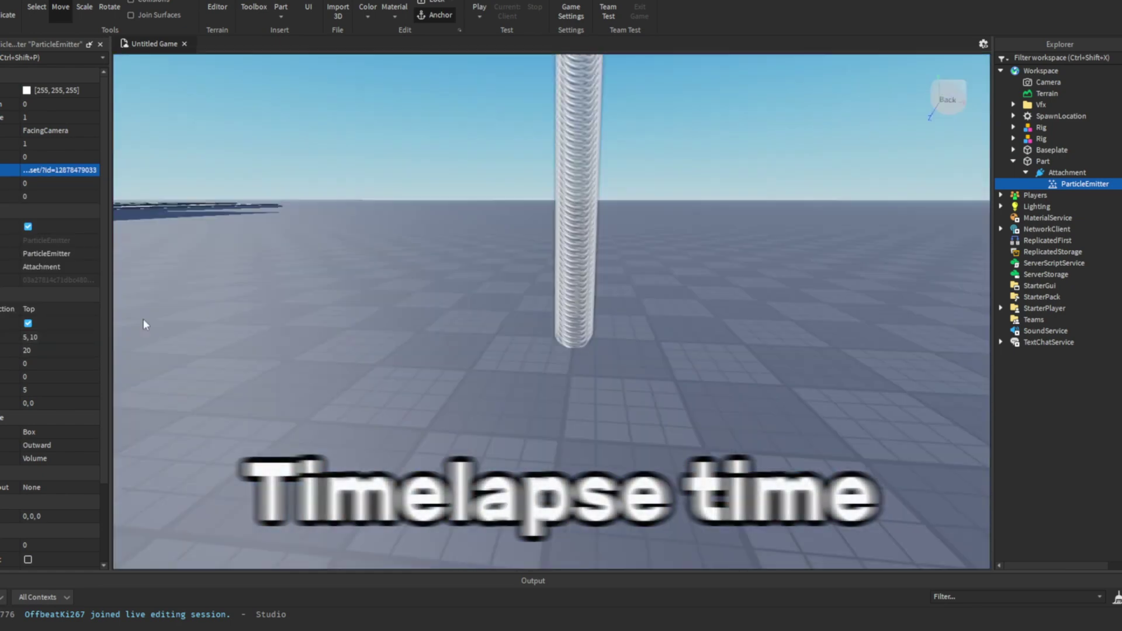
- Reshape the particle Size curve and set Orientation to VelocityPerpendicular
left_click(58, 143)
left_click(94, 144)
left_click(513, 346)
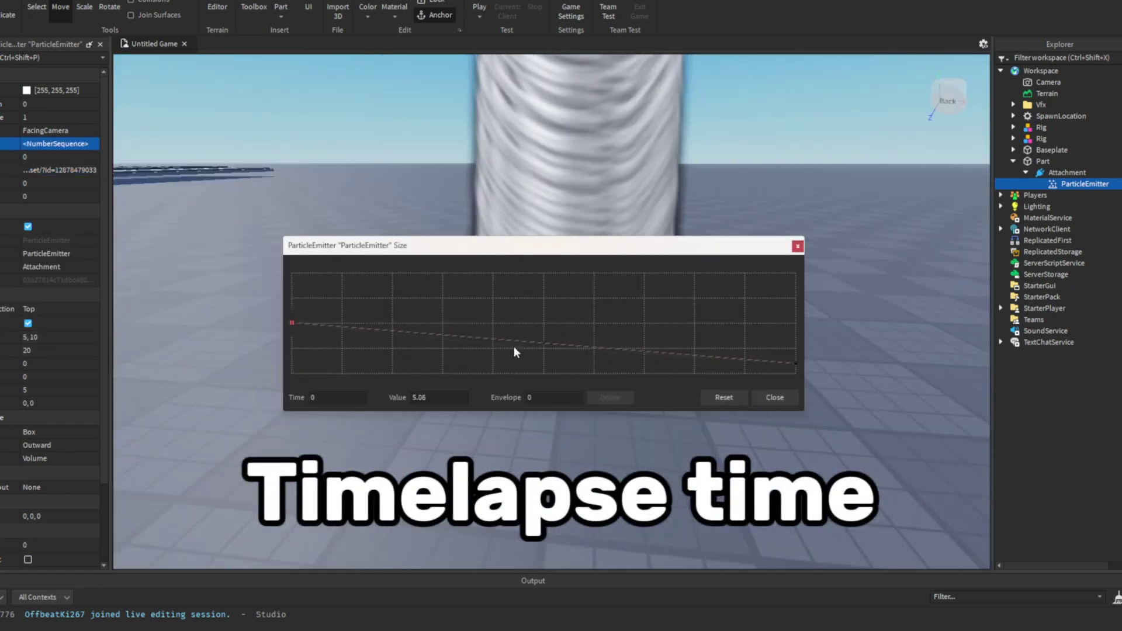
left_click_drag(541, 354, 543, 322)
left_click(292, 354)
left_click(775, 397)
- Change the emitter value of 5 to 1 and raise the middle of the Size curve
left_click(59, 389)
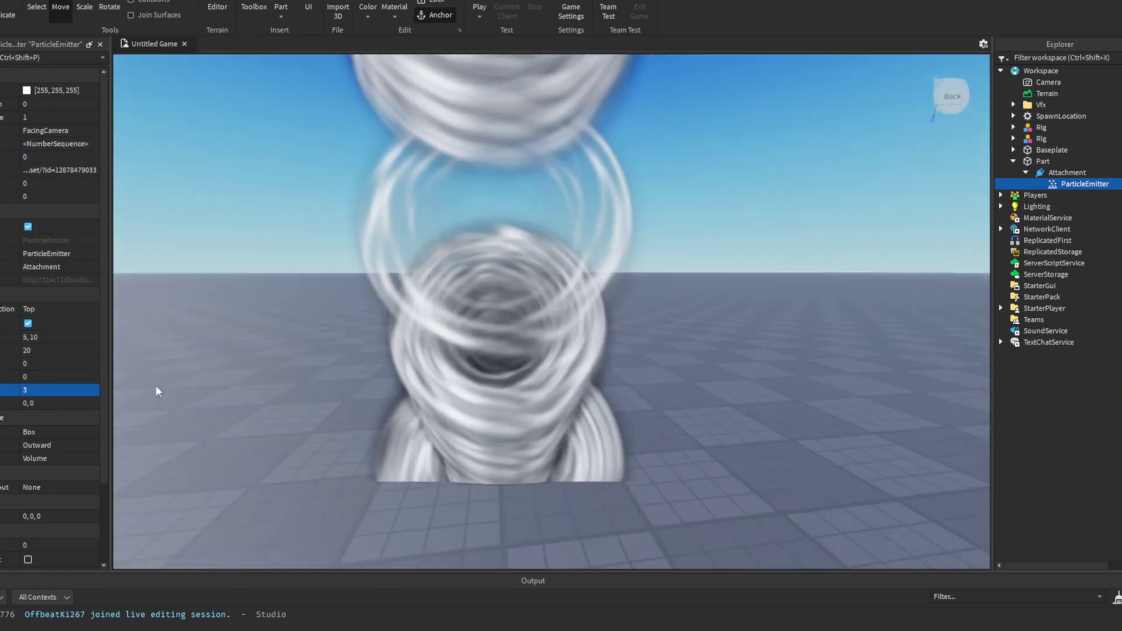
type("1")
key("Return")
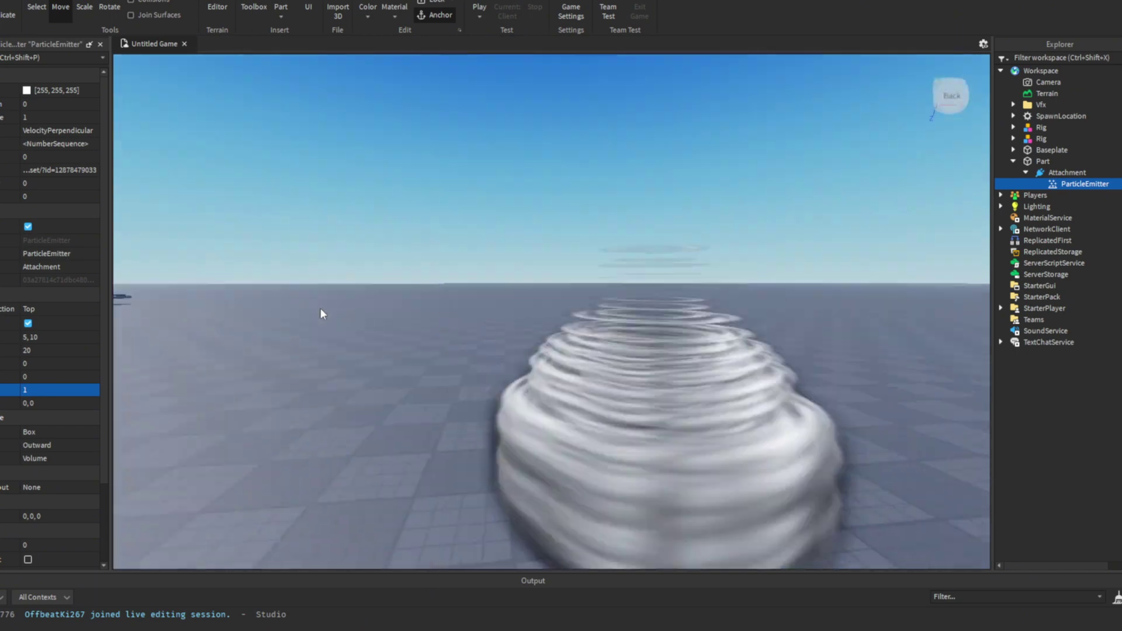
left_click(58, 143)
left_click(94, 143)
left_click(409, 329)
left_click_drag(409, 328, 392, 341)
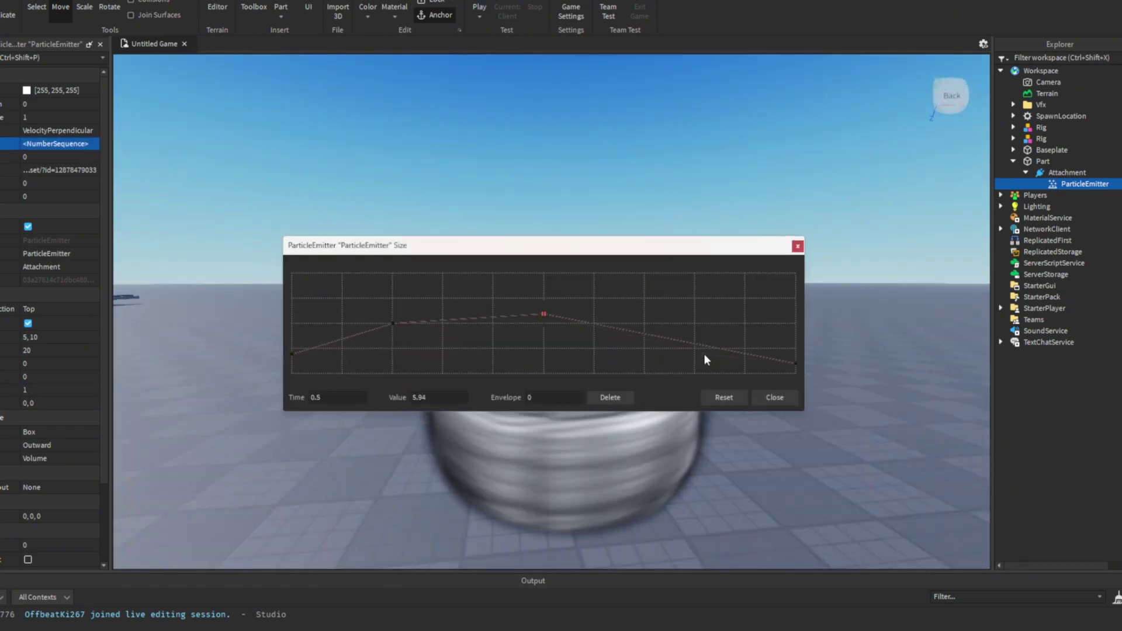
left_click_drag(703, 353, 693, 320)
left_click(774, 398)
right_click_drag(730, 394, 730, 394)
- Set the particle Transparency to 0.5
left_click(59, 183)
left_click(93, 183)
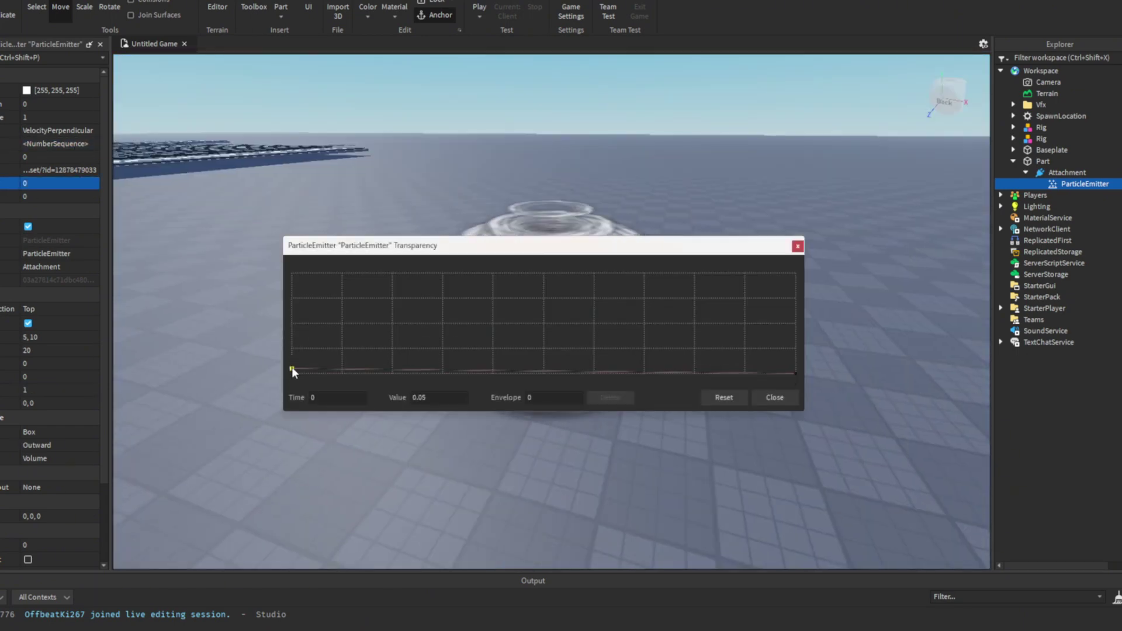
left_click(58, 183)
type("0.5")
key("Return")
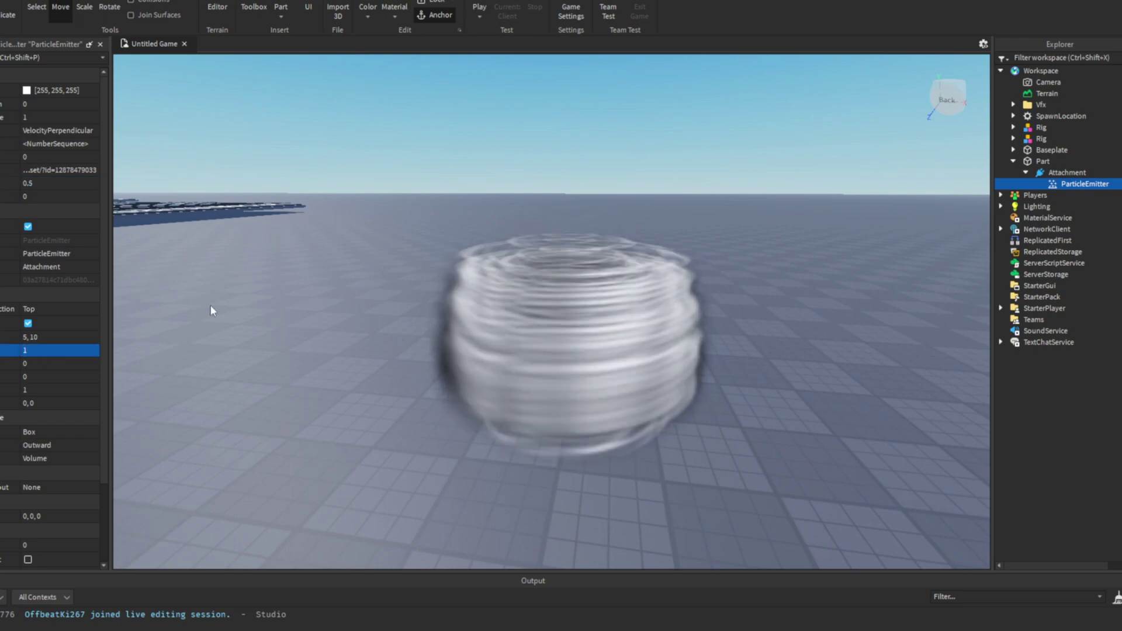
right_click_drag(210, 305, 210, 305)
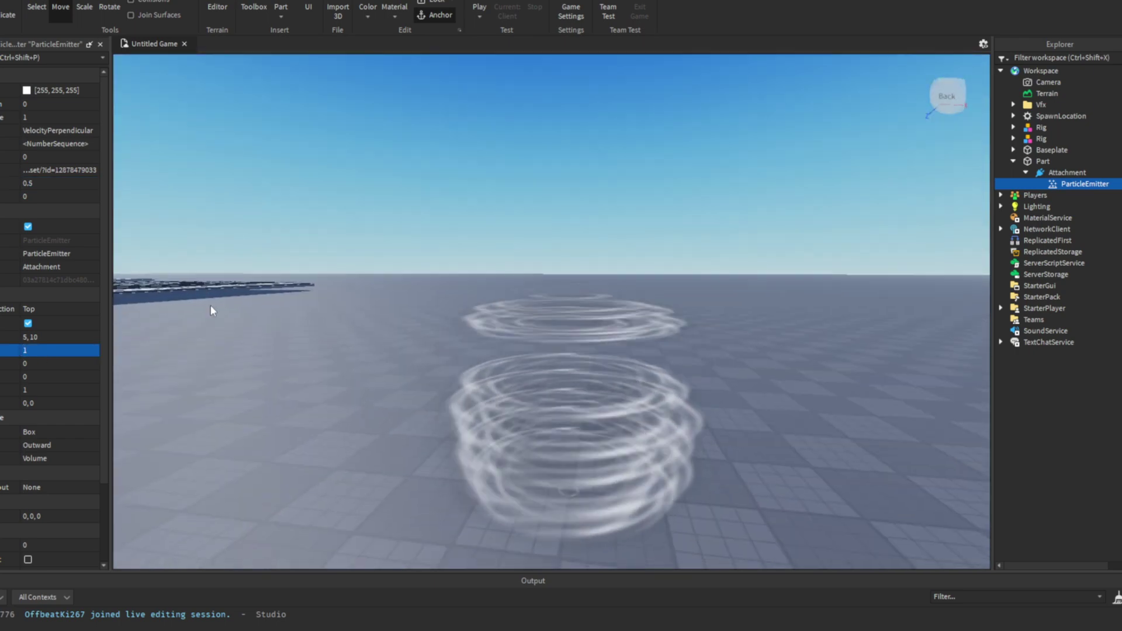
- Give the particles a cyan-to-dark-blue ColorSequence and set two emitter values to 5
left_click(59, 90)
left_click(94, 90)
left_click(600, 229)
left_click(625, 443)
left_click(58, 390)
type("5")
key("Return")
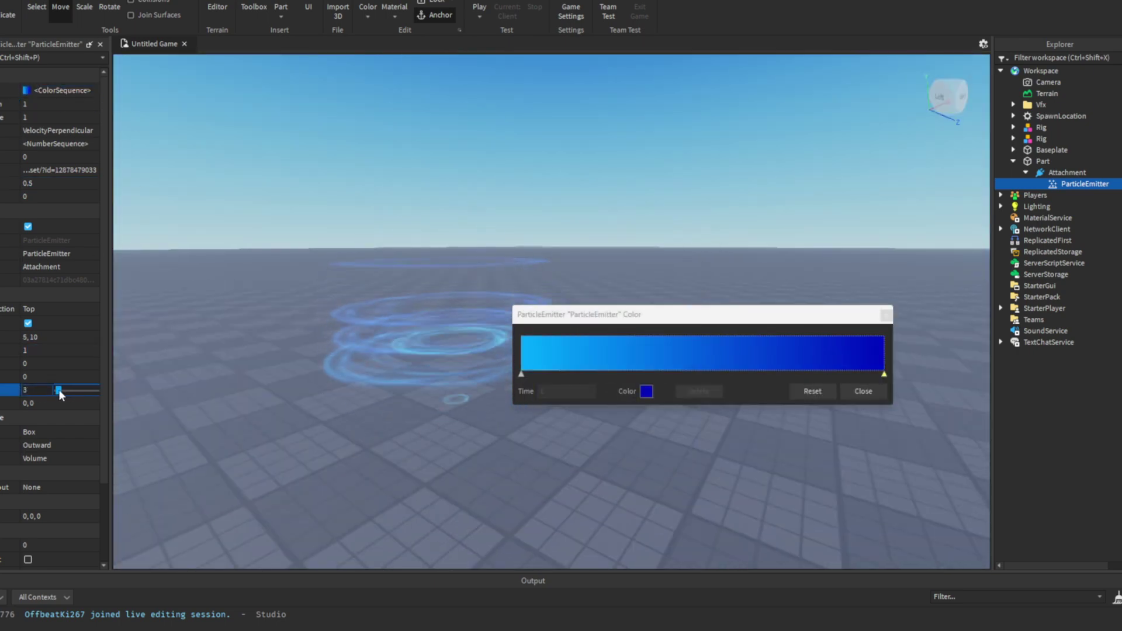
left_click(59, 337)
type("5")
key("Return")
left_click(863, 391)
- Set Lifetime to 2 and ShapeInOut to InAndOut, then select a Size curve point
left_click(58, 337)
right_click_drag(255, 355, 597, 208)
type("20")
key("Return")
left_click(59, 444)
left_click(35, 484)
right_click(252, 393)
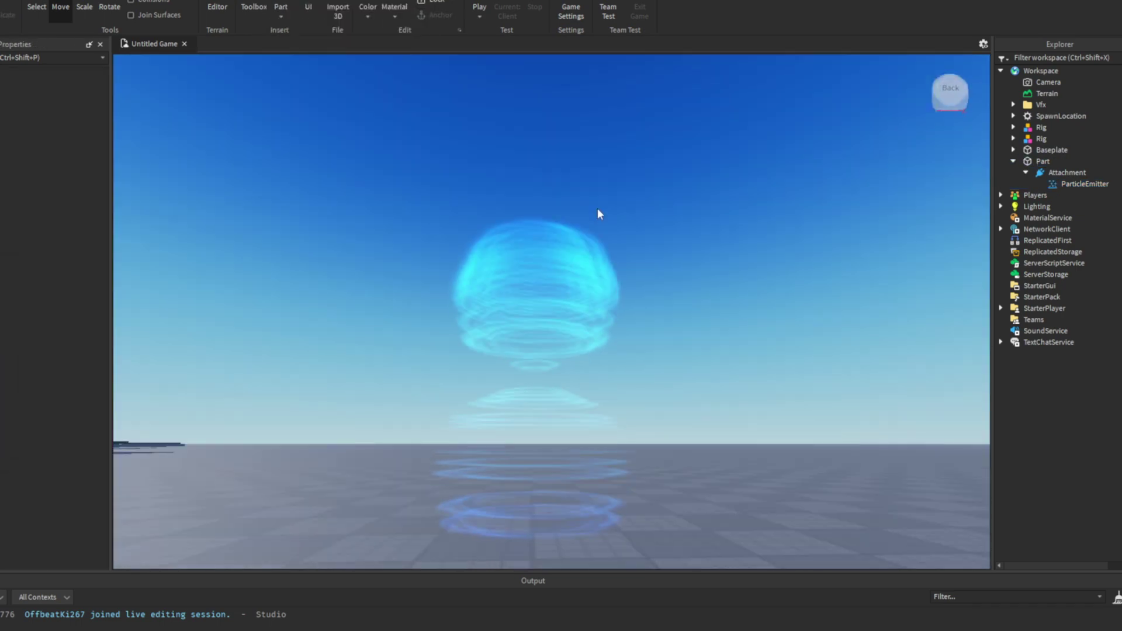
left_click(58, 143)
left_click(93, 143)
left_click(545, 372)
- Select the ParticleEmitter under the rig's root attachment
left_click(775, 396)
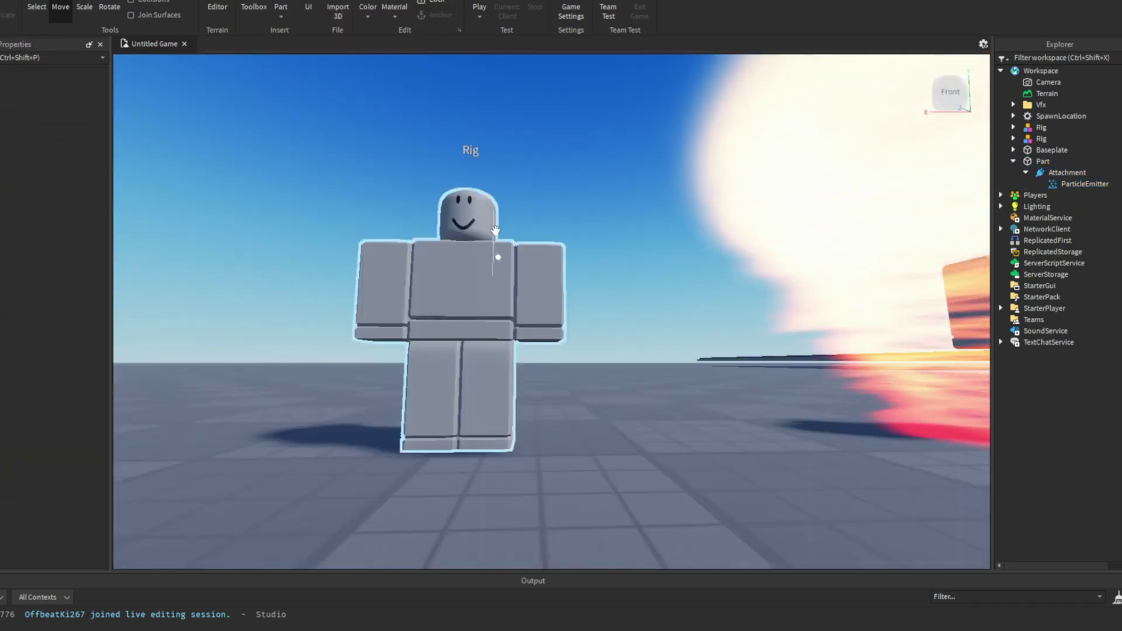
right_click(1079, 420)
left_click(1038, 420)
left_click(1096, 432)
- Reshape the size curve: peak 3.83 at time 0.5, dropping to zero past mid-life
left_click(59, 156)
left_click(93, 157)
left_click(292, 301)
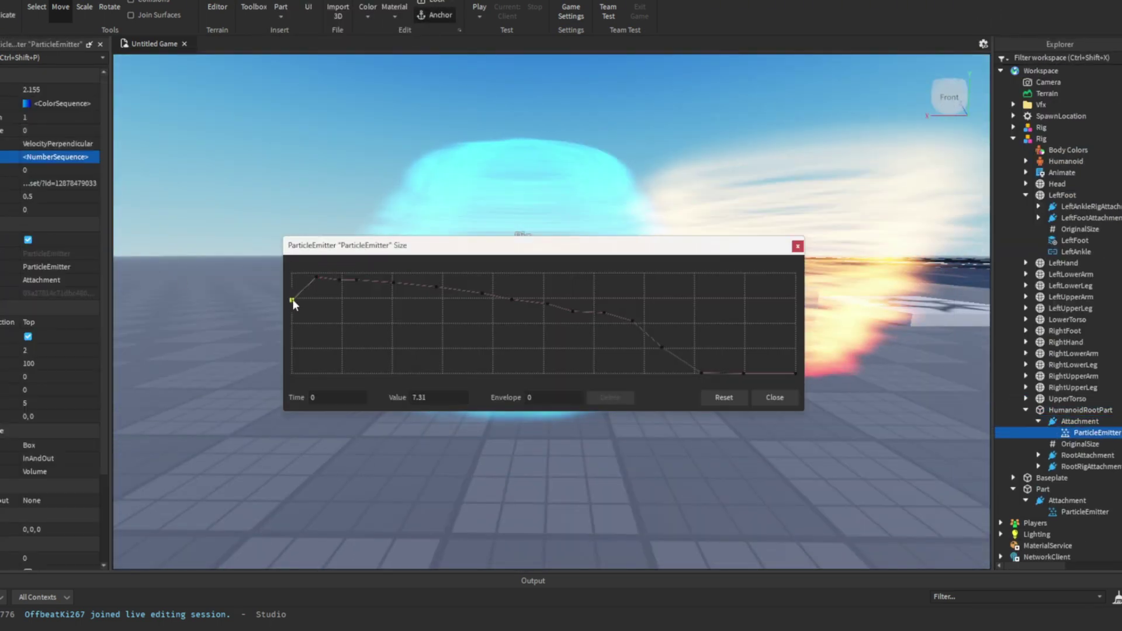
left_click_drag(435, 288, 542, 322)
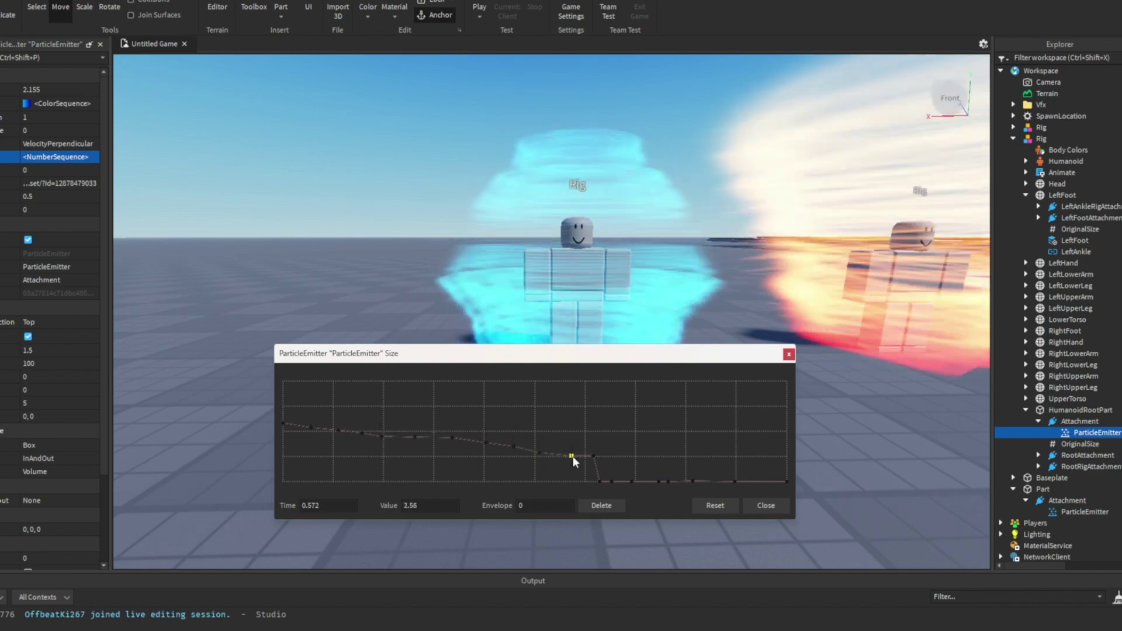
left_click(597, 481)
left_click_drag(606, 482, 523, 462)
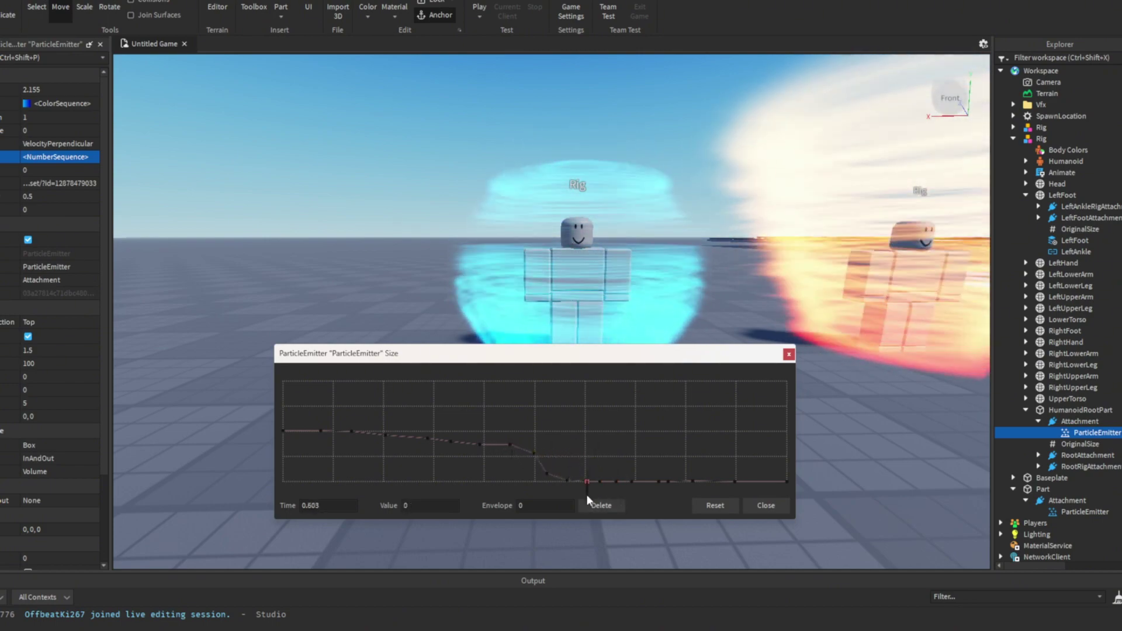
left_click(766, 505)
- Turn the emitter's Transparency into a NumberSequence curve
left_click(58, 403)
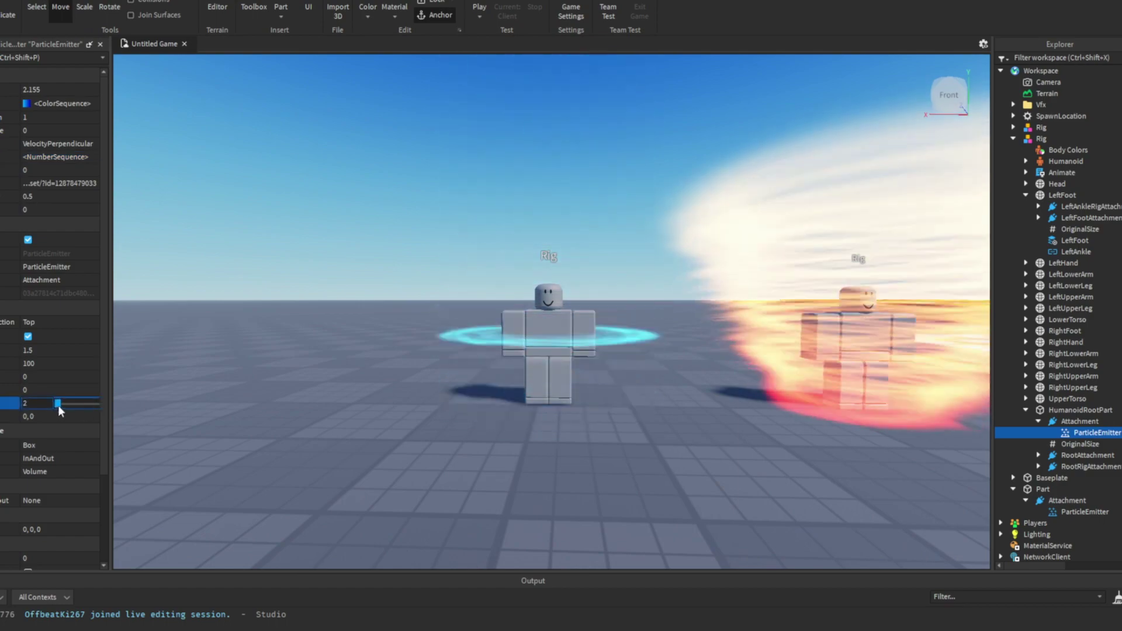
right_click_drag(318, 386, 318, 385)
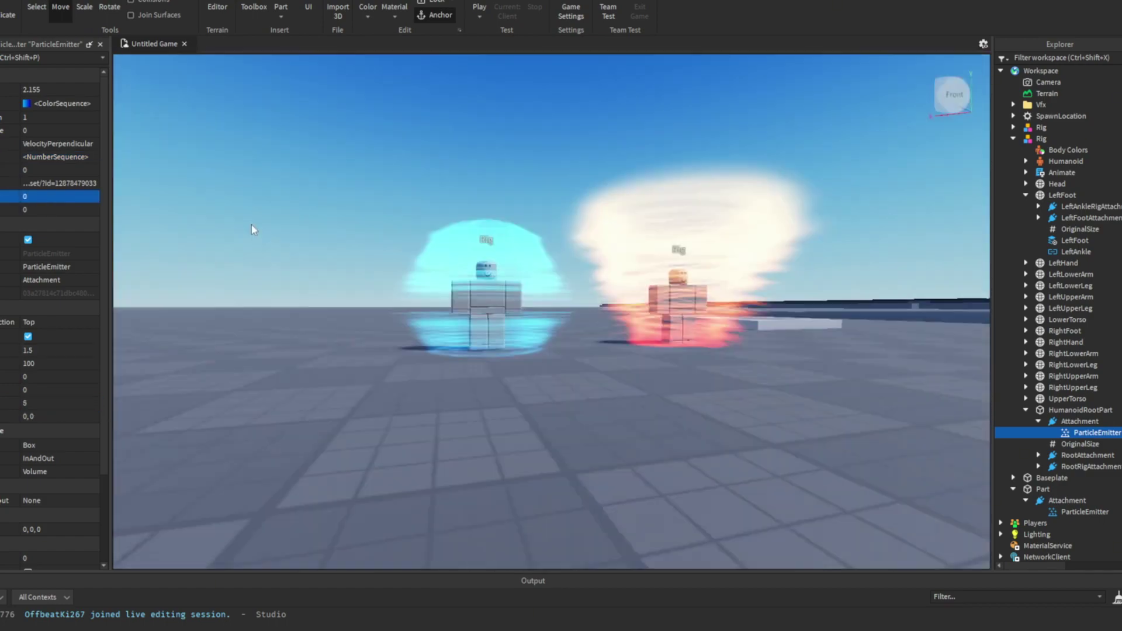
left_click(96, 196)
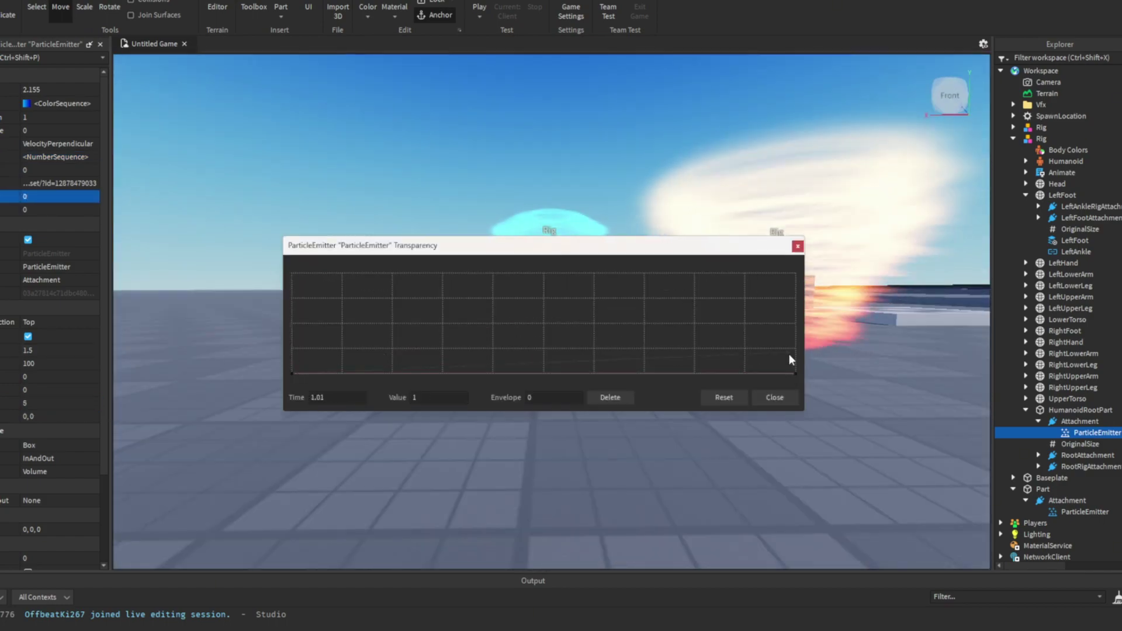
left_click(774, 396)
- Minimize OBS and orbit the view toward the standalone bubble Part on the baseplate
key("alt+Tab")
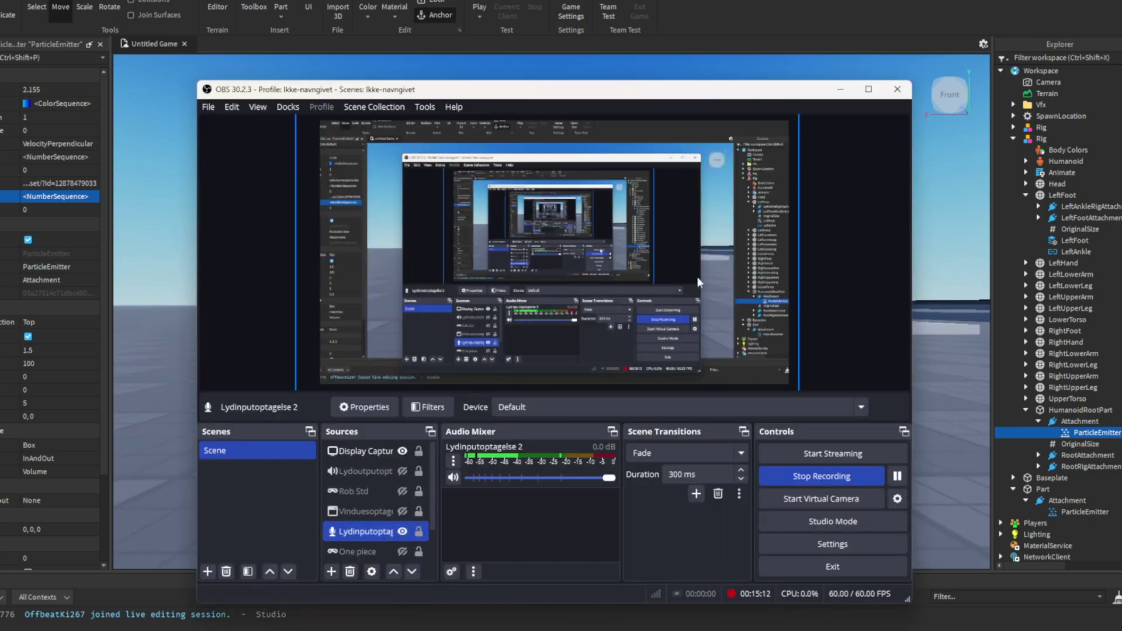
left_click(840, 91)
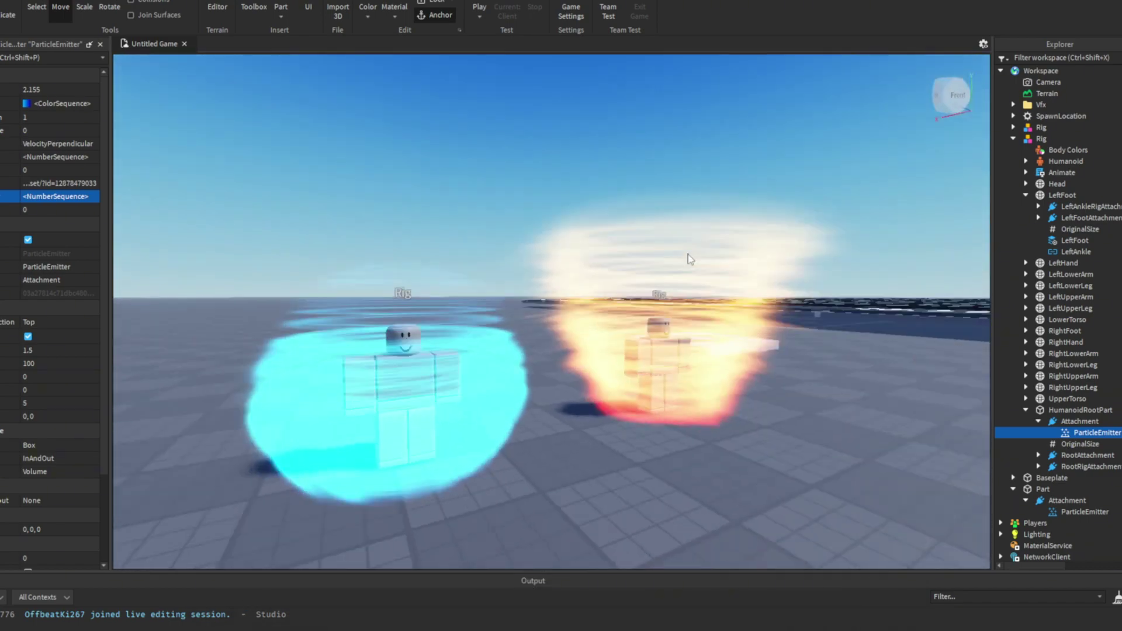
right_click_drag(689, 259, 732, 266)
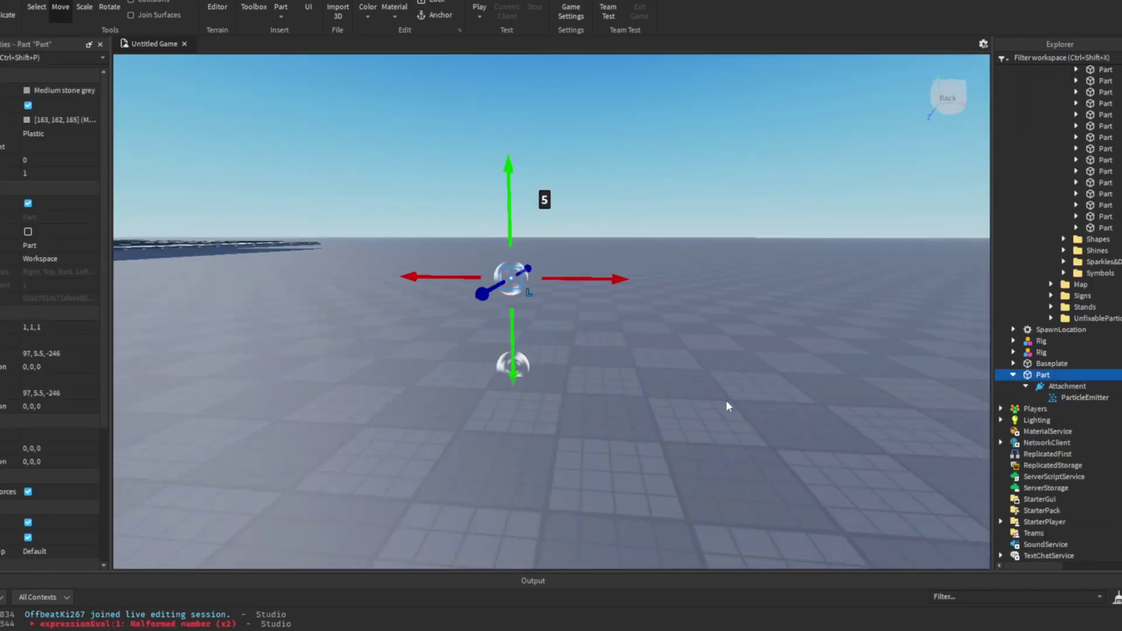
- Retune the bubble emitter's RotSpeed, Rate and Rotation with values 360, 1 and 180
left_click(1050, 395)
scroll(62, 307, "down", 1)
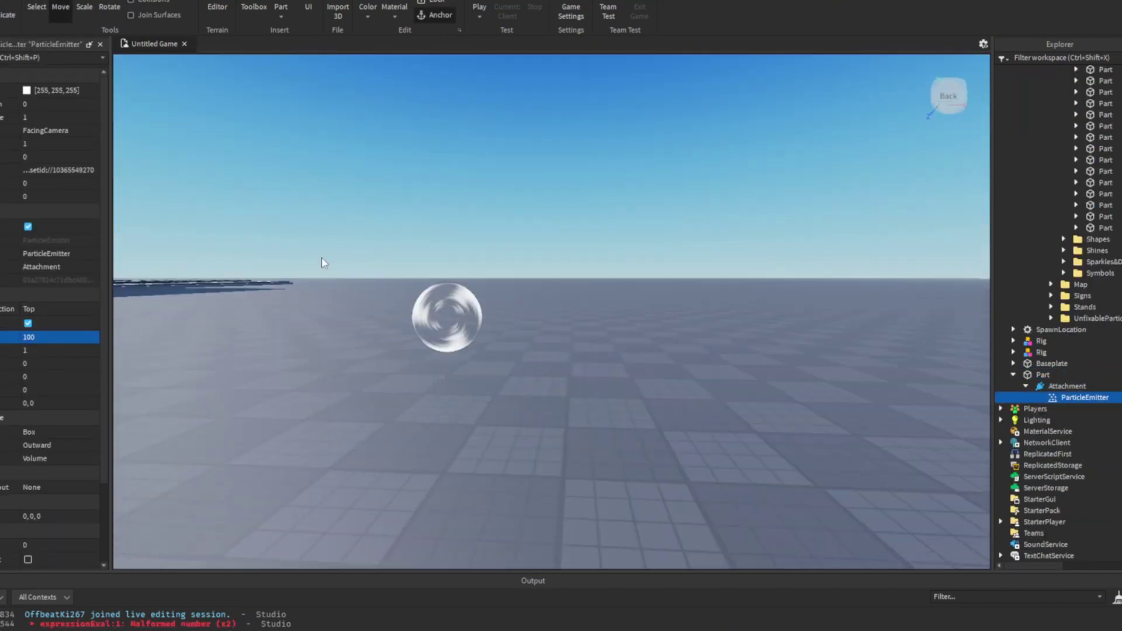
left_click(40, 349)
left_click(36, 337)
type("360")
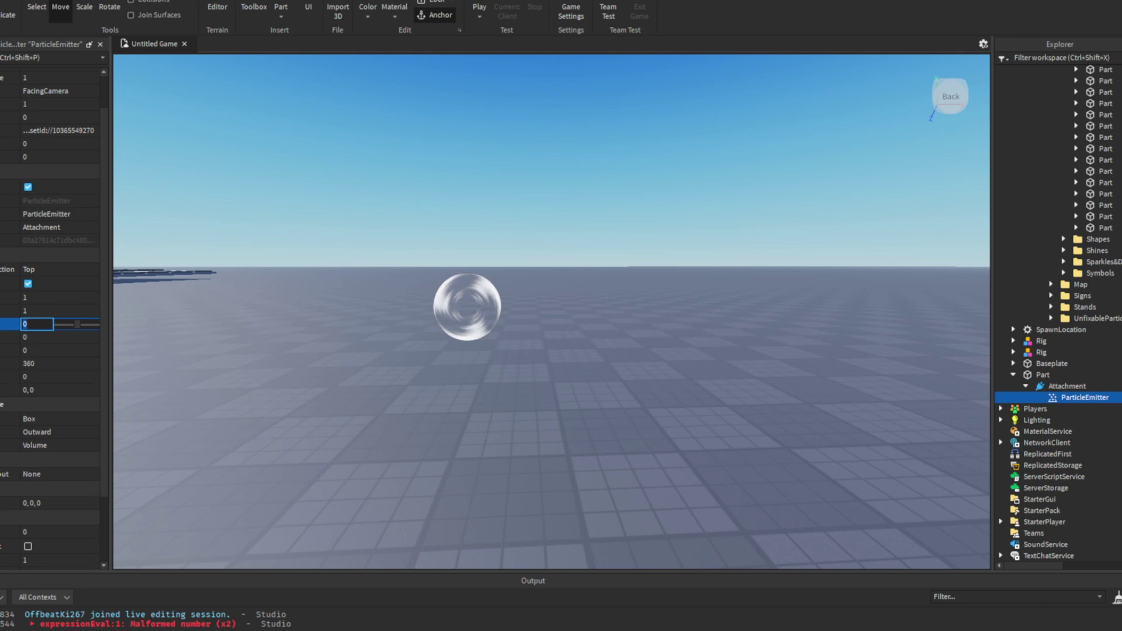
left_click(46, 310)
type("2")
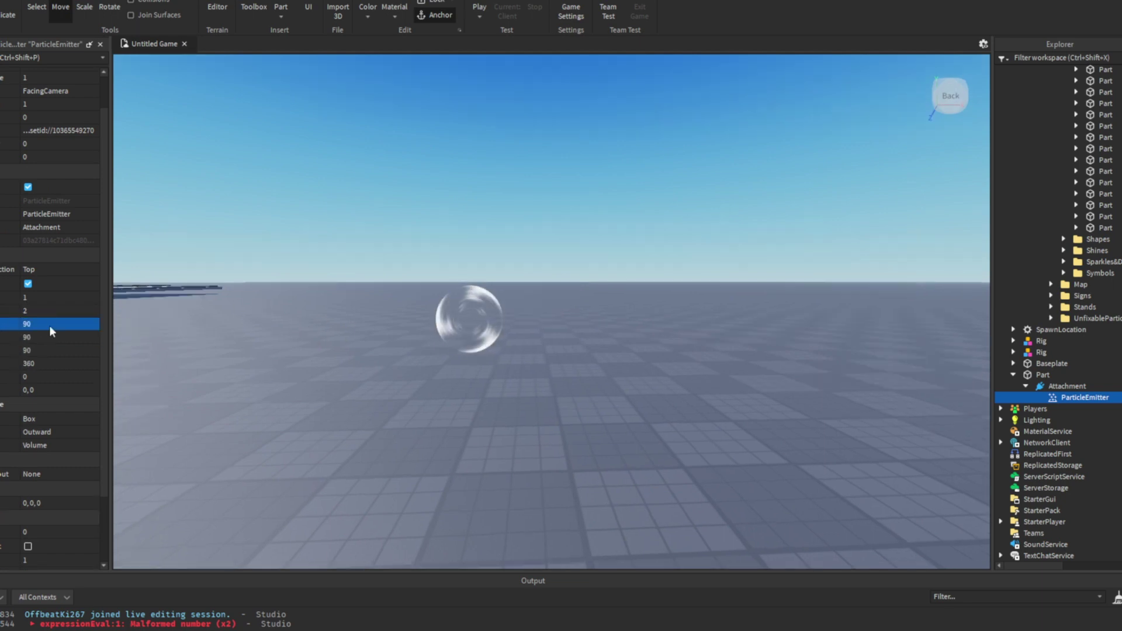
left_click(39, 310)
type("1")
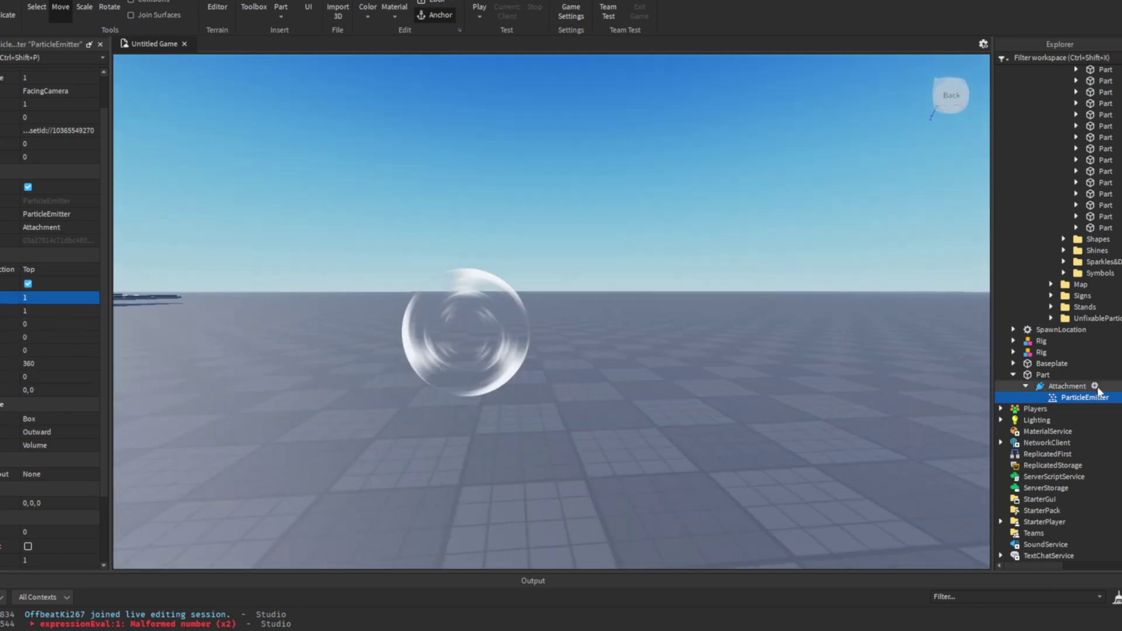
scroll(1052, 233, "up", 10)
left_click(1013, 104)
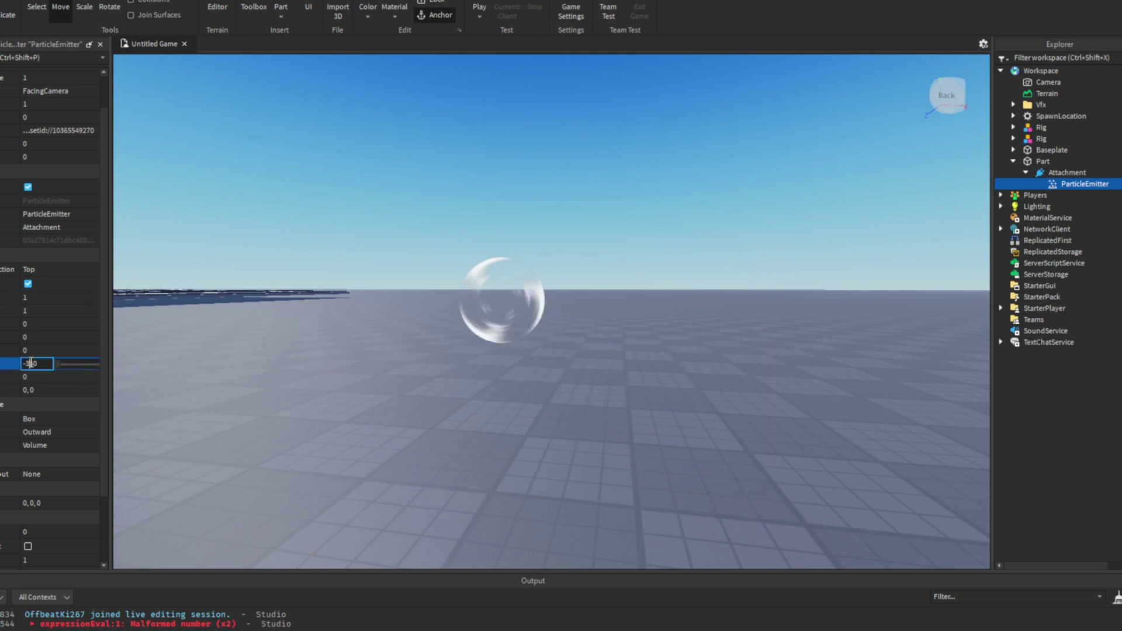
key("Return")
- Try a light-blue particle Color, revert it to white (255, 255, 255), and select the Attachment
scroll(53, 233, "up", 3)
left_click(95, 91)
left_click(645, 391)
left_click(595, 300)
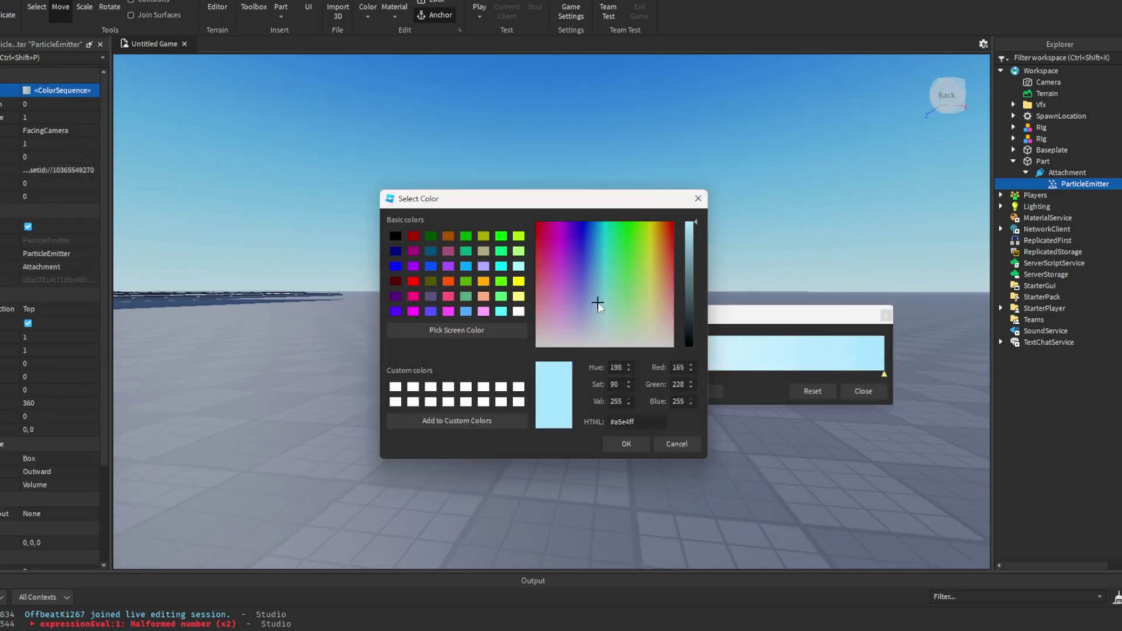
left_click(626, 444)
left_click(640, 391)
left_click(626, 442)
left_click(863, 390)
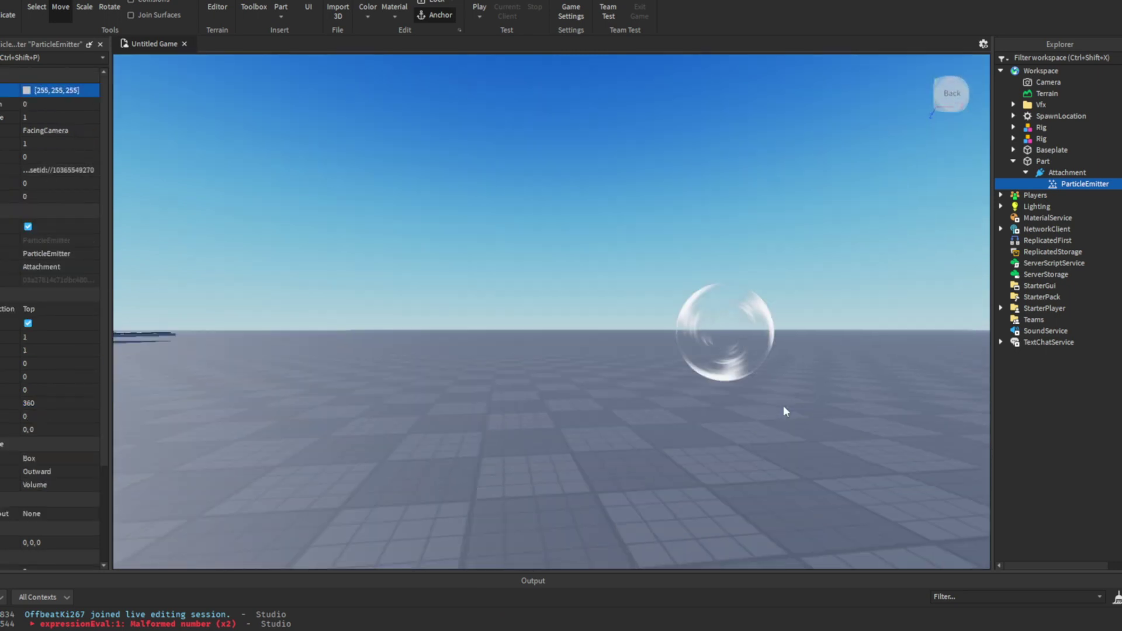
left_click(56, 350)
right_click_drag(255, 325, 401, 300)
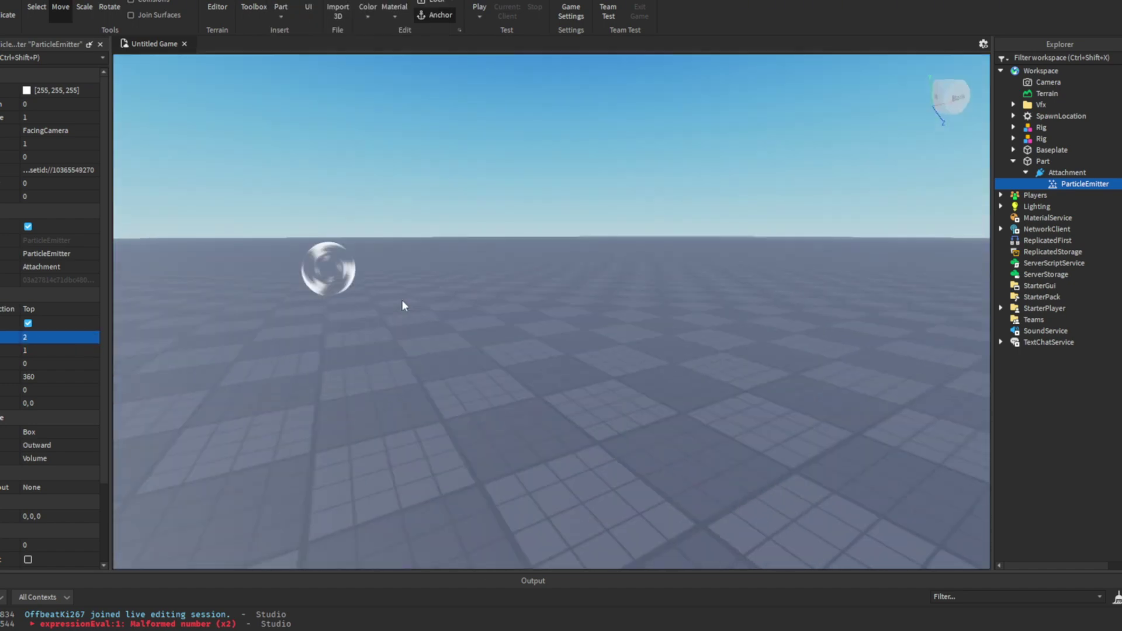
left_click(1067, 172)
- Scale the tiny Part down to size 0.068
key("f")
left_click(1024, 196)
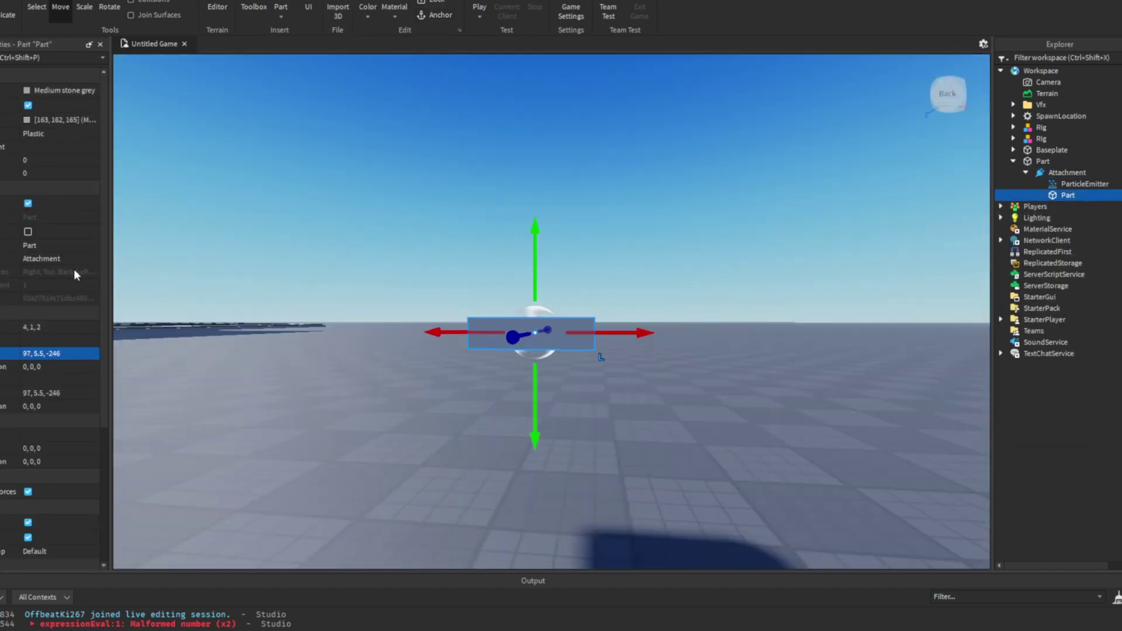
key("f")
key("ctrl+3")
left_click_drag(534, 336, 402, 241)
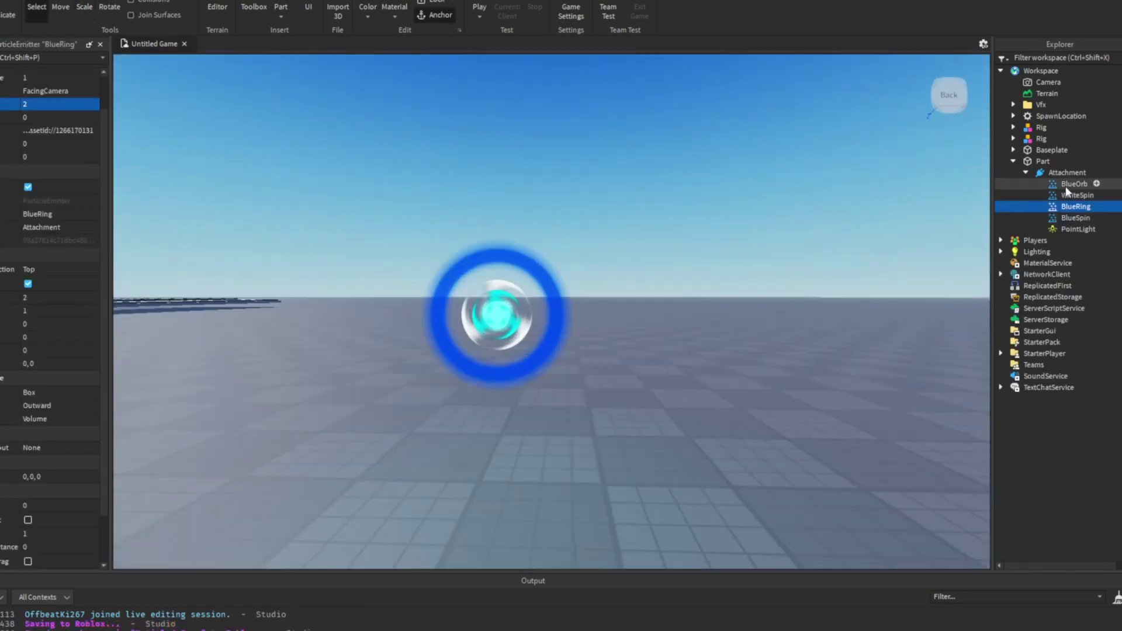
- Adjust the WhiteSpin emitter's curve and darken and fade the BlueSmoke emitter
left_click(45, 103)
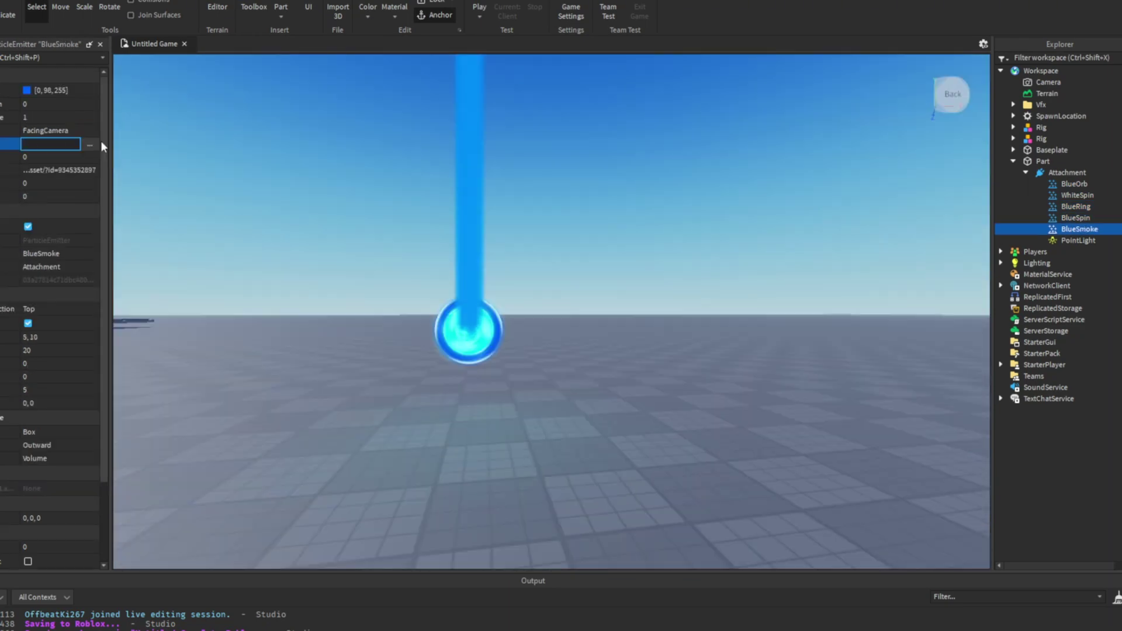
left_click(90, 145)
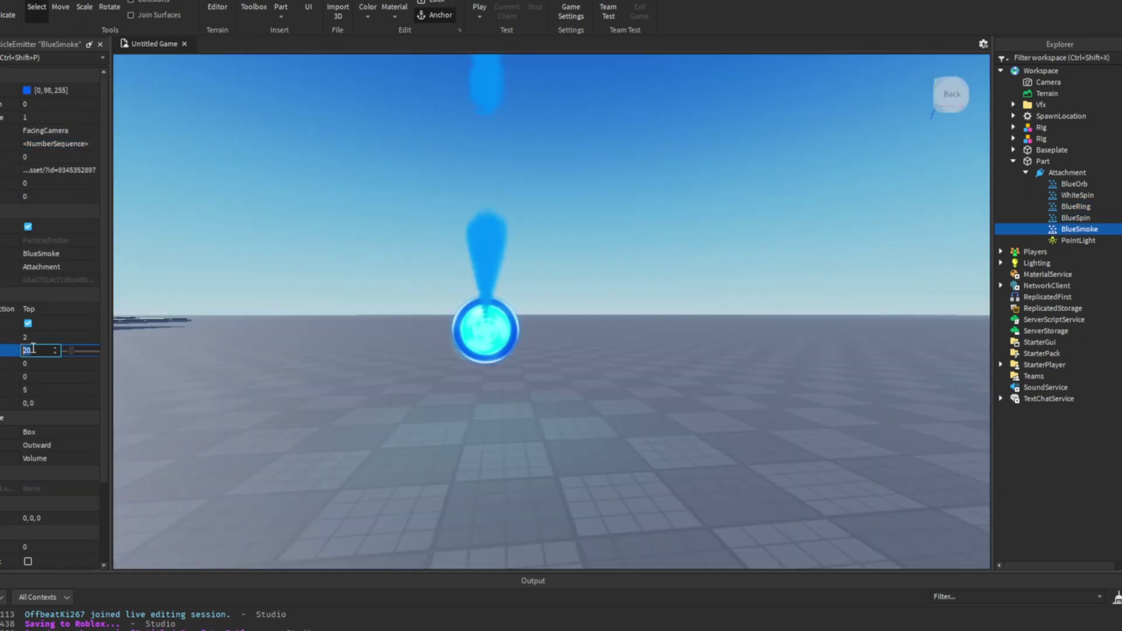
left_click(33, 390)
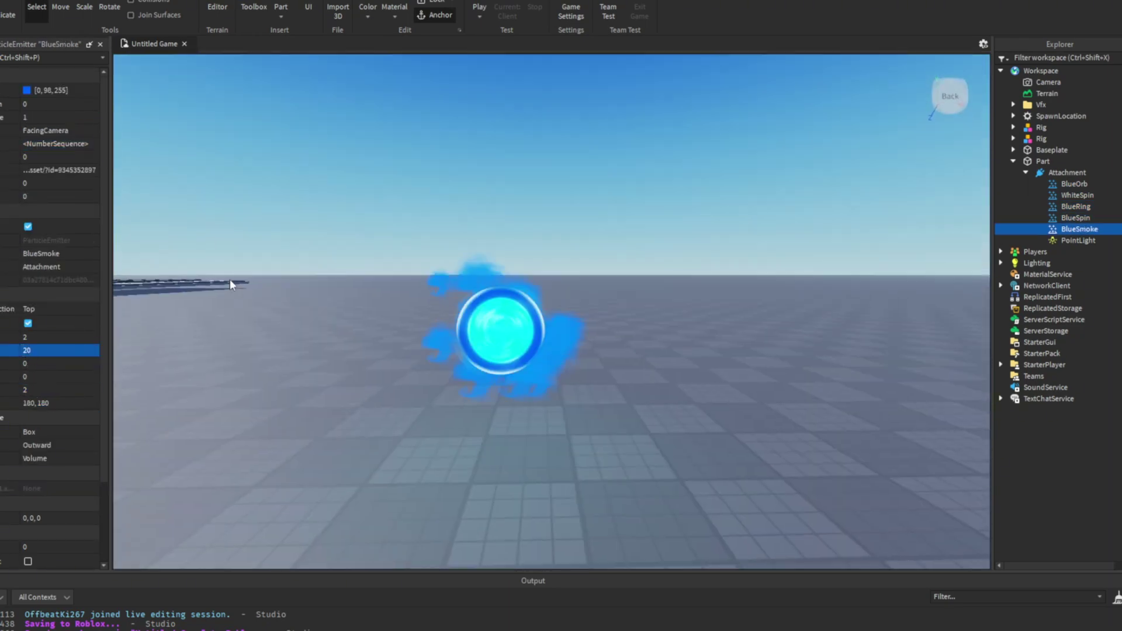
scroll(83, 107, "up", 1)
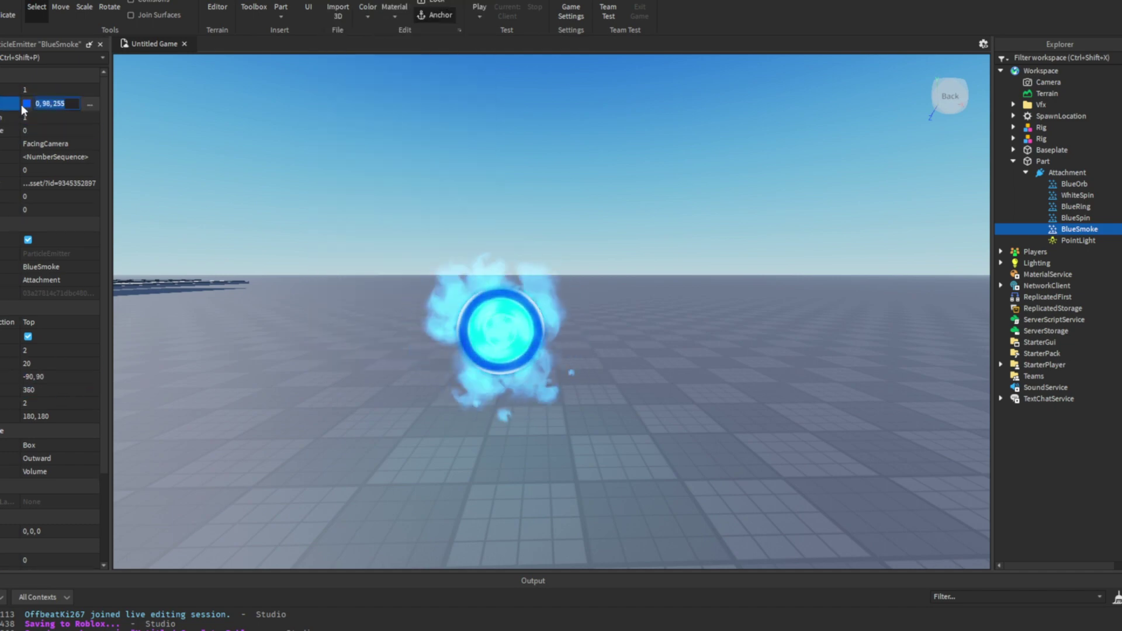
left_click_drag(70, 91, 67, 92)
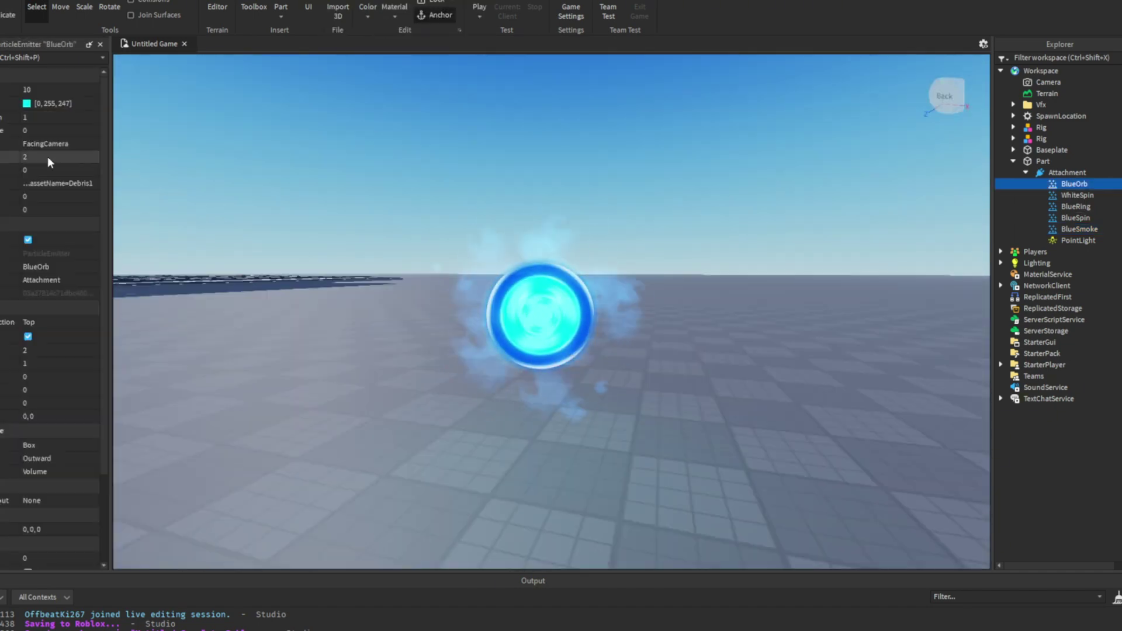
- Play-test the orb, lower the PointLight's range, and set the Smoke TimeScale to 0.5
left_click(479, 11)
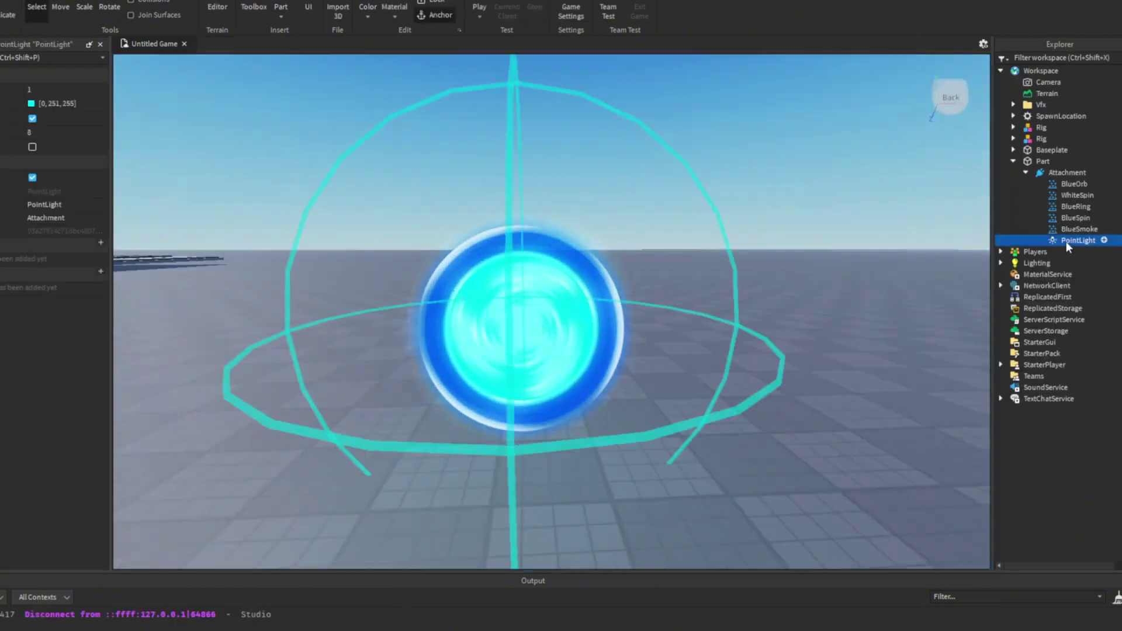
left_click_drag(97, 132, 83, 132)
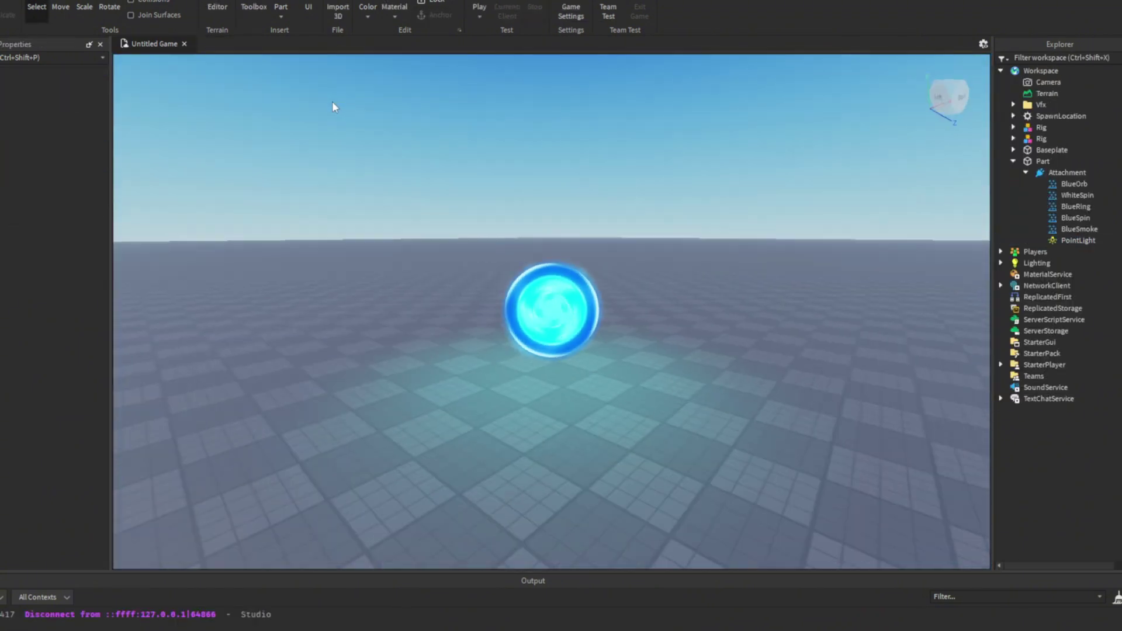
left_click(88, 214)
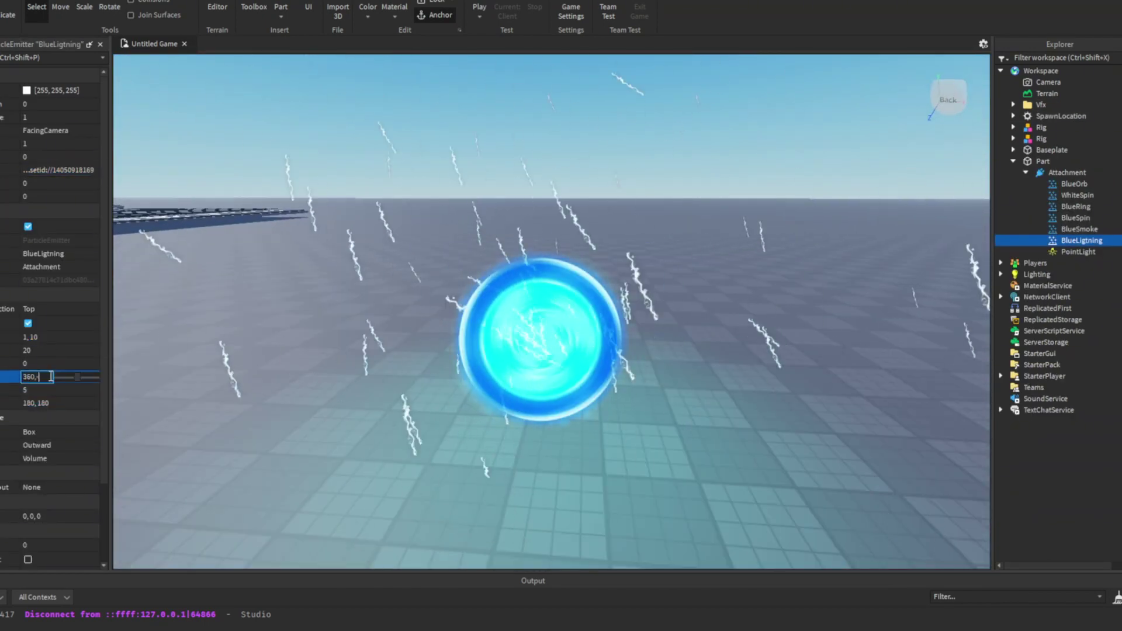
- Adjust the lightning emitter's rotation range and search Google Images for 'lapse blue max' references
left_click(44, 378)
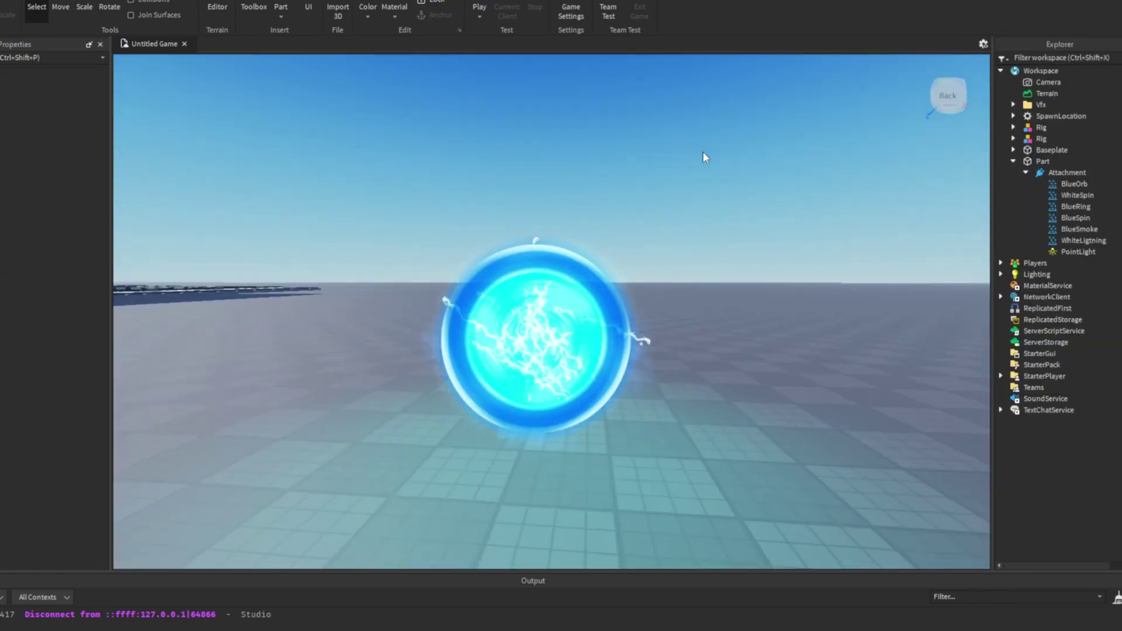
key("super")
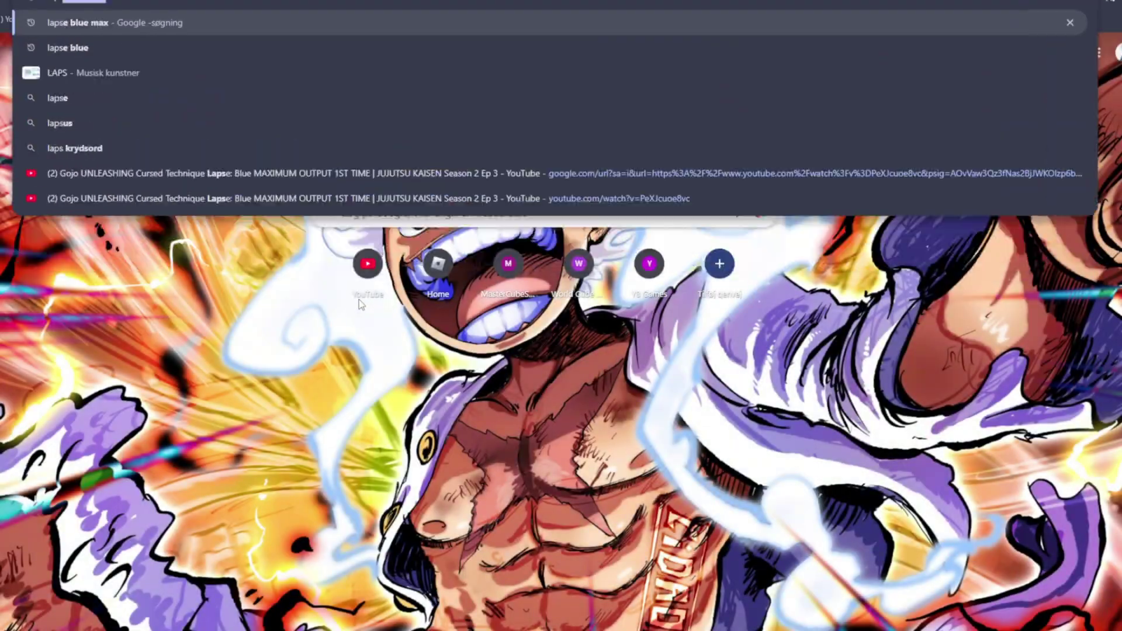
key("Return")
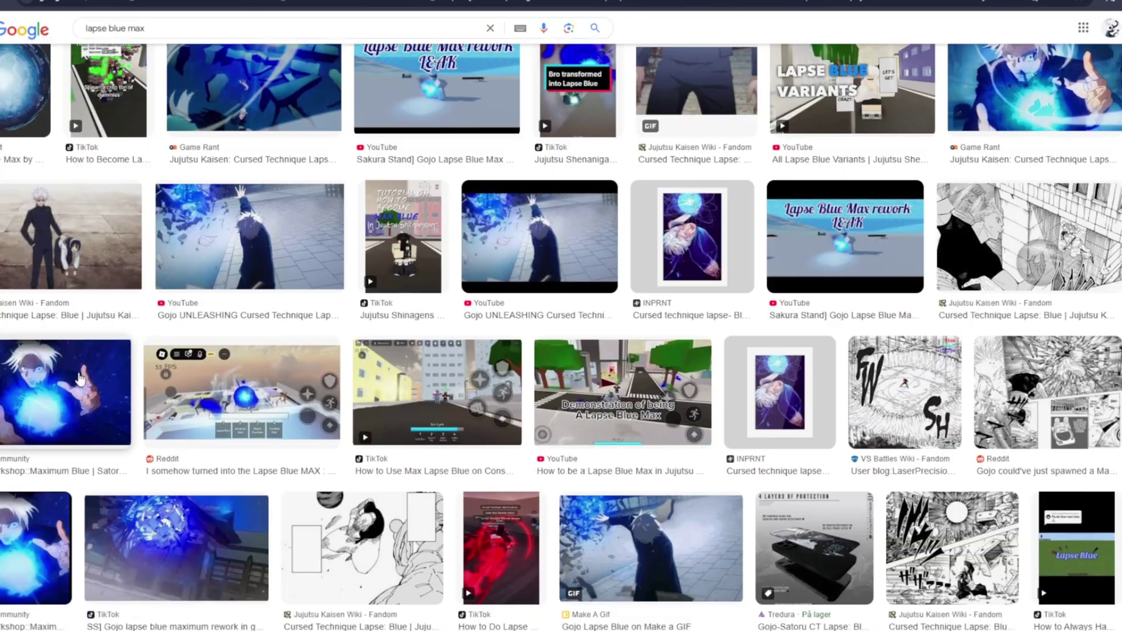
scroll(517, 383, "down", 5)
left_click(299, 483)
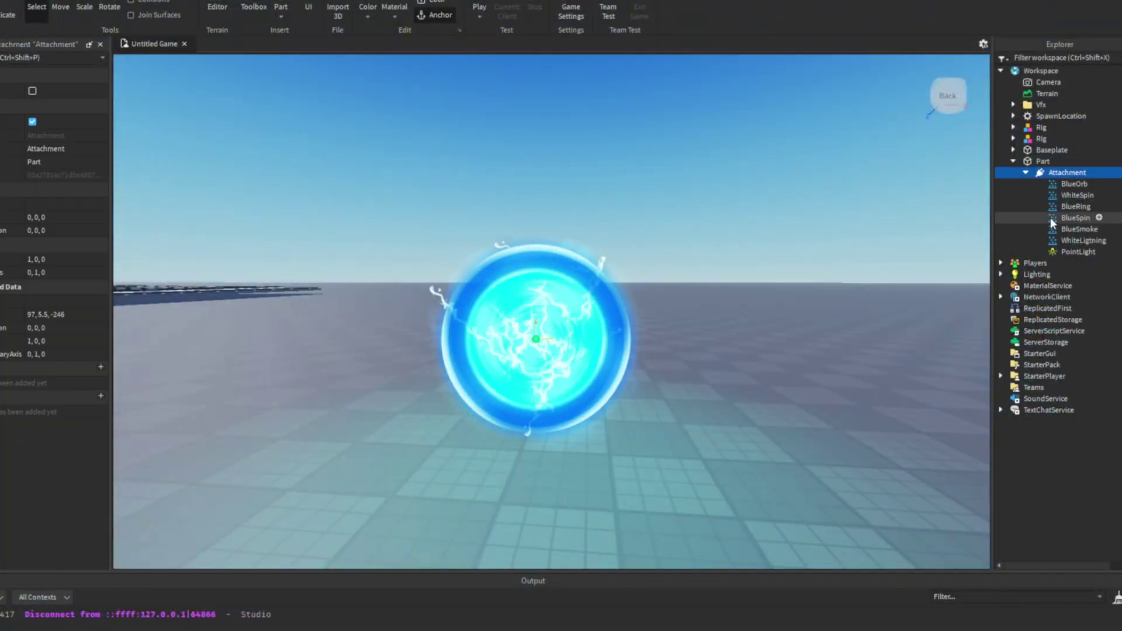
- Set BlueSmoke2's Color to 0,47,255 and adjust its RotSpeed and Lifetime
left_click(1079, 229)
left_click(1081, 240)
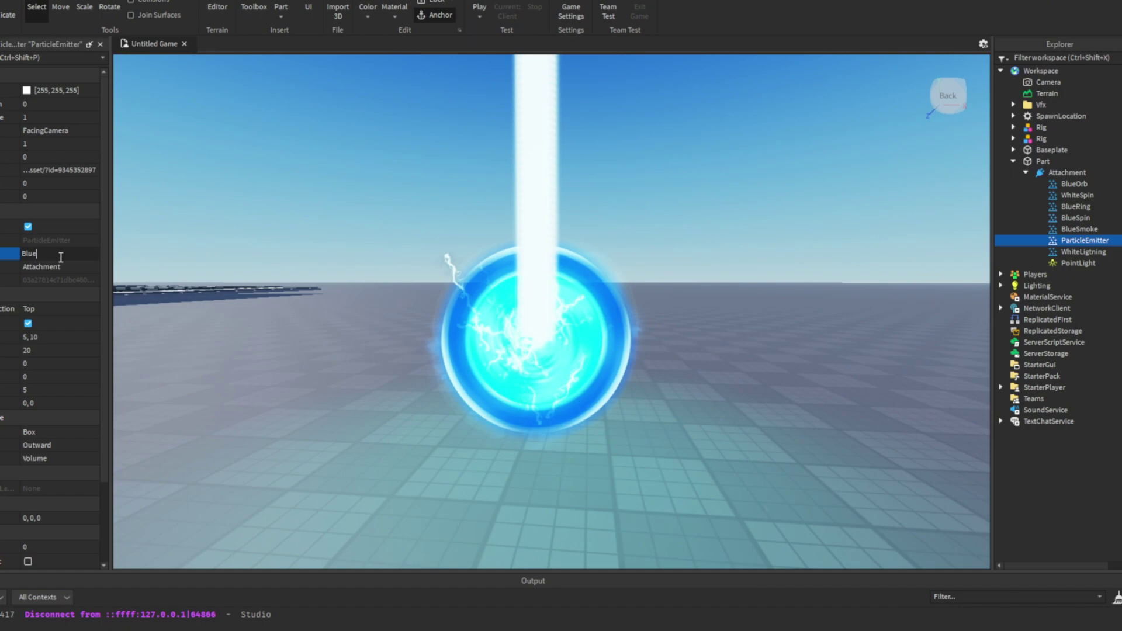
left_click(90, 91)
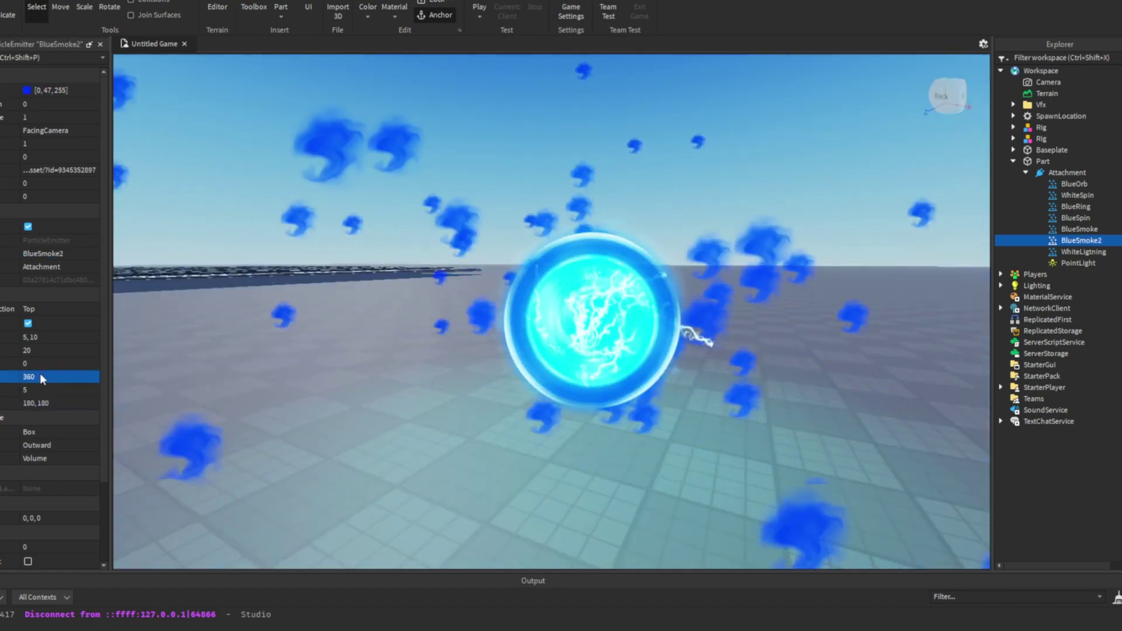
left_click(33, 363)
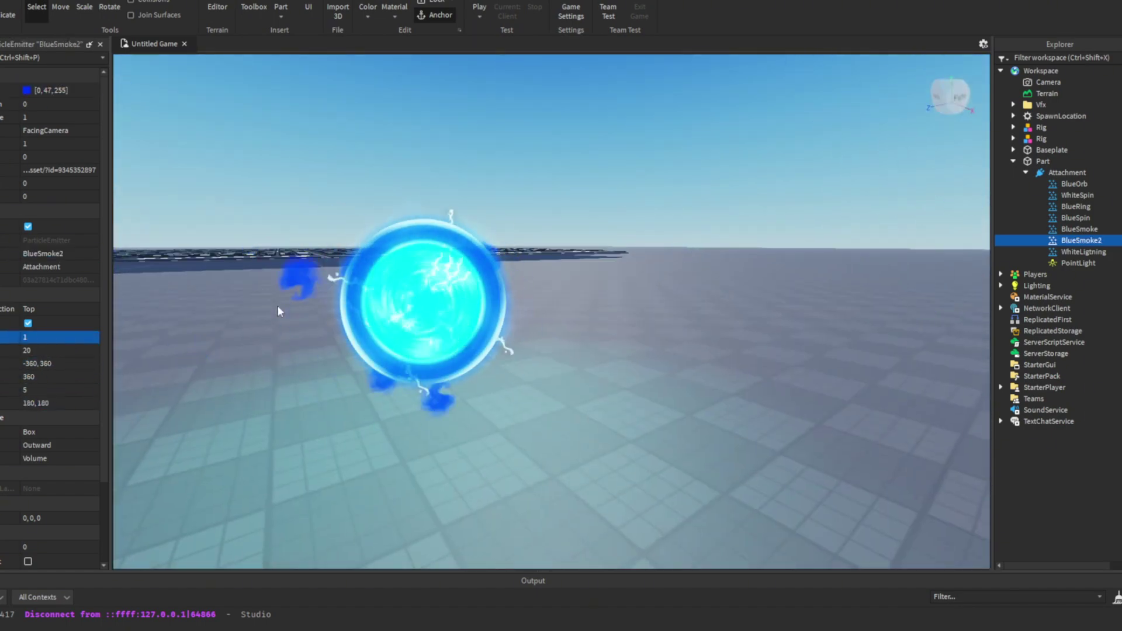
left_click(49, 297)
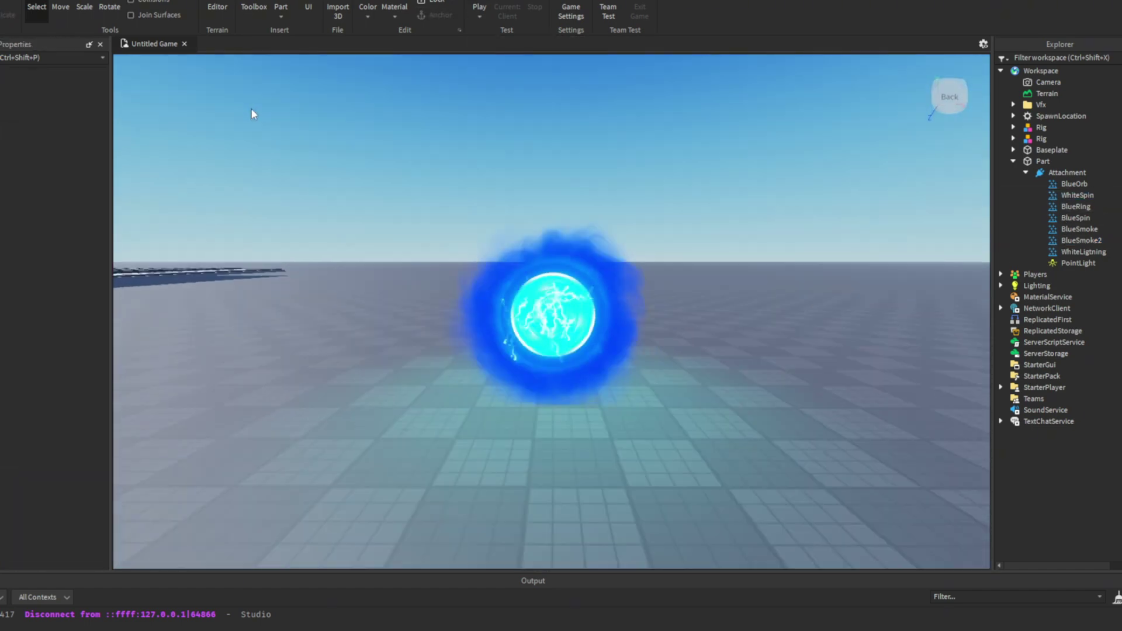
- Set the WhiteSpin emitter value to 0.5
left_click(1066, 185)
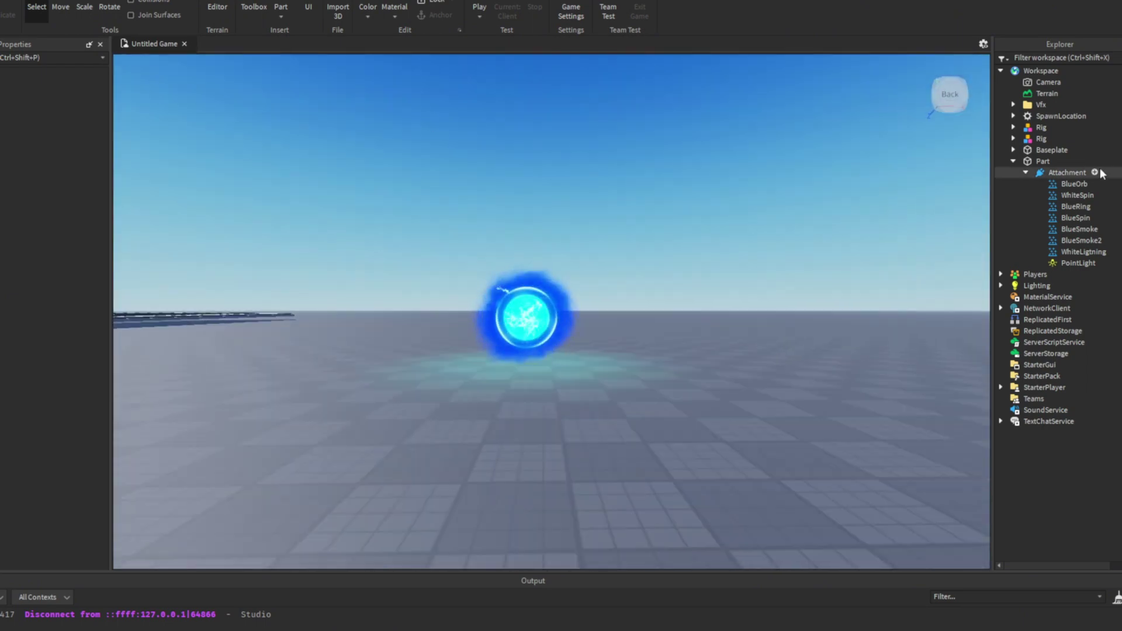
left_click(1076, 195)
left_click(35, 183)
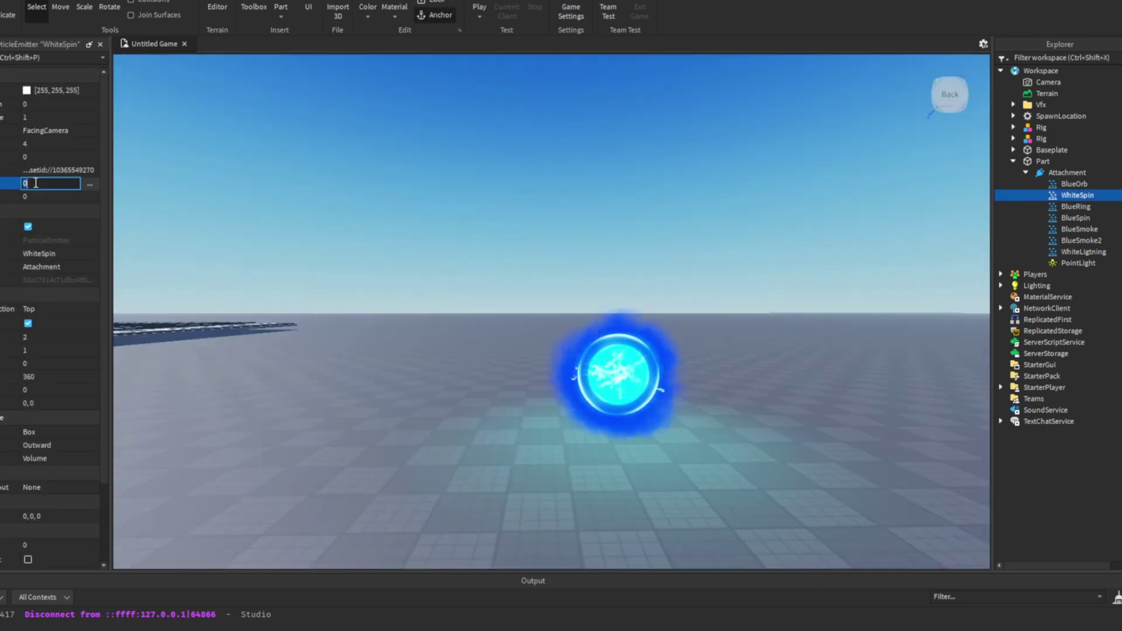
type("0.5")
key("Return")
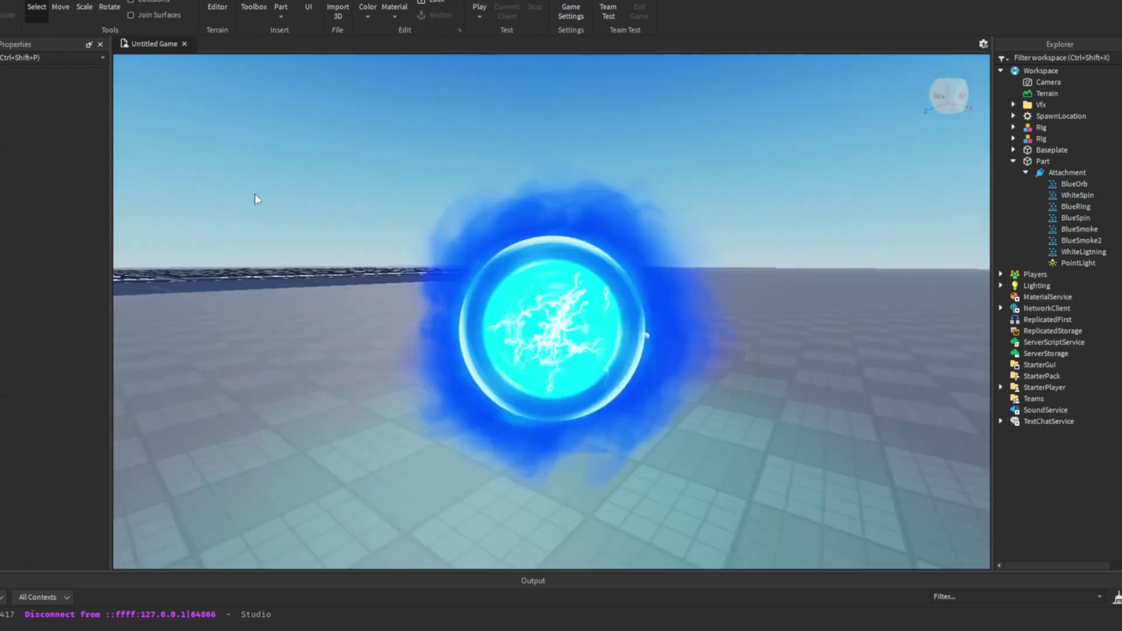
- Lower a BlueSmoke2 value to 0.59 and rename the emitter BlueSmokeBig
left_click(1081, 240)
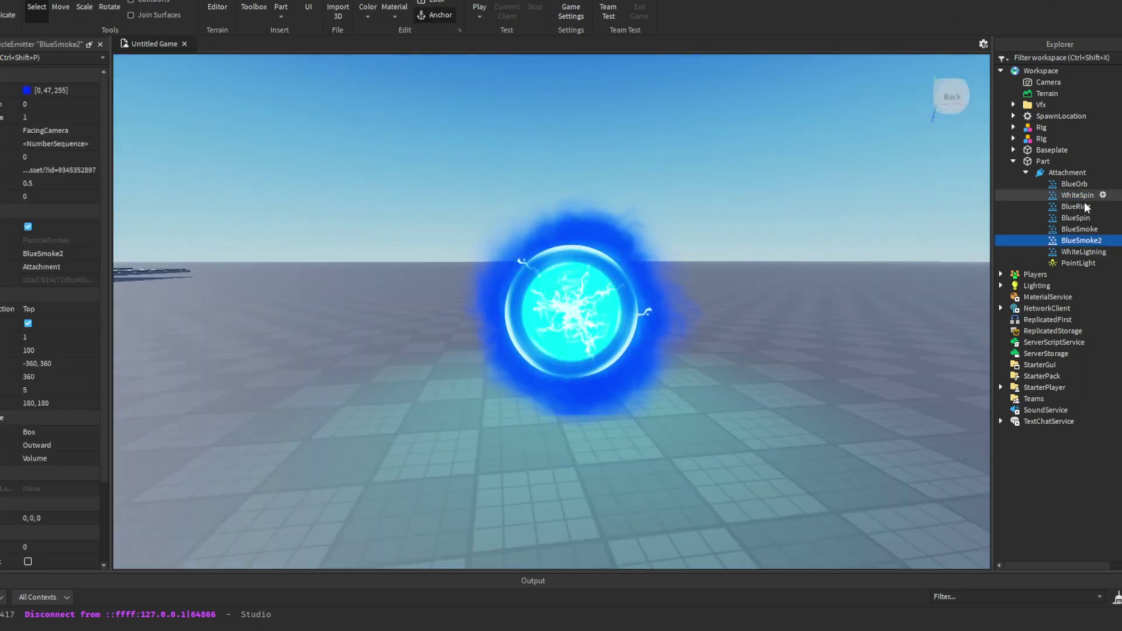
left_click_drag(70, 90, 69, 90)
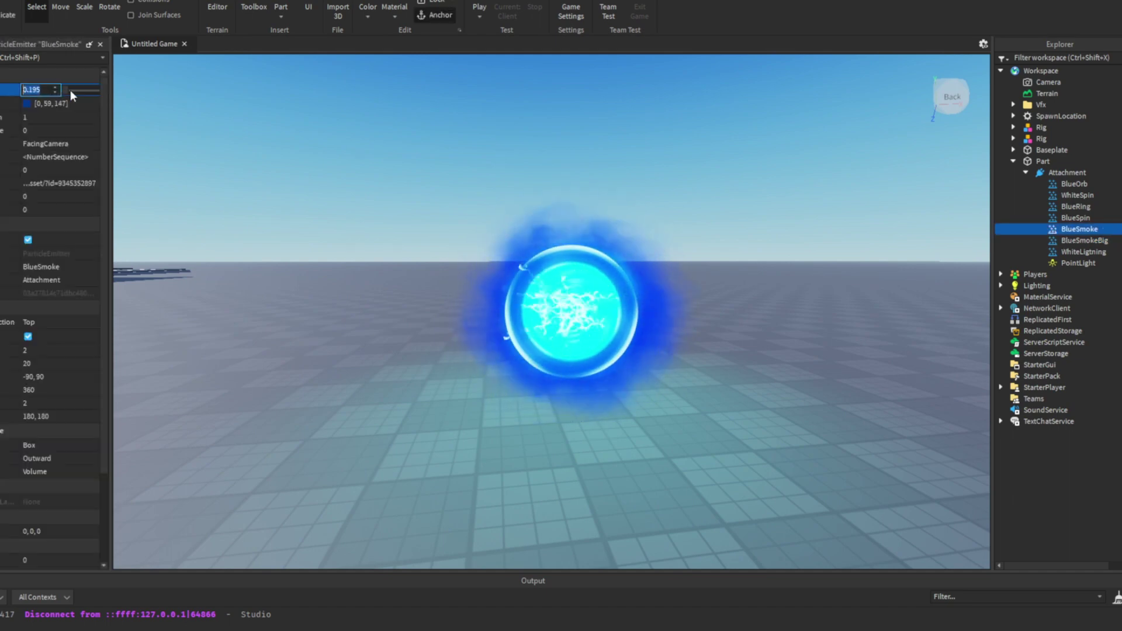
left_click(348, 162)
scroll(348, 163, "down", 3)
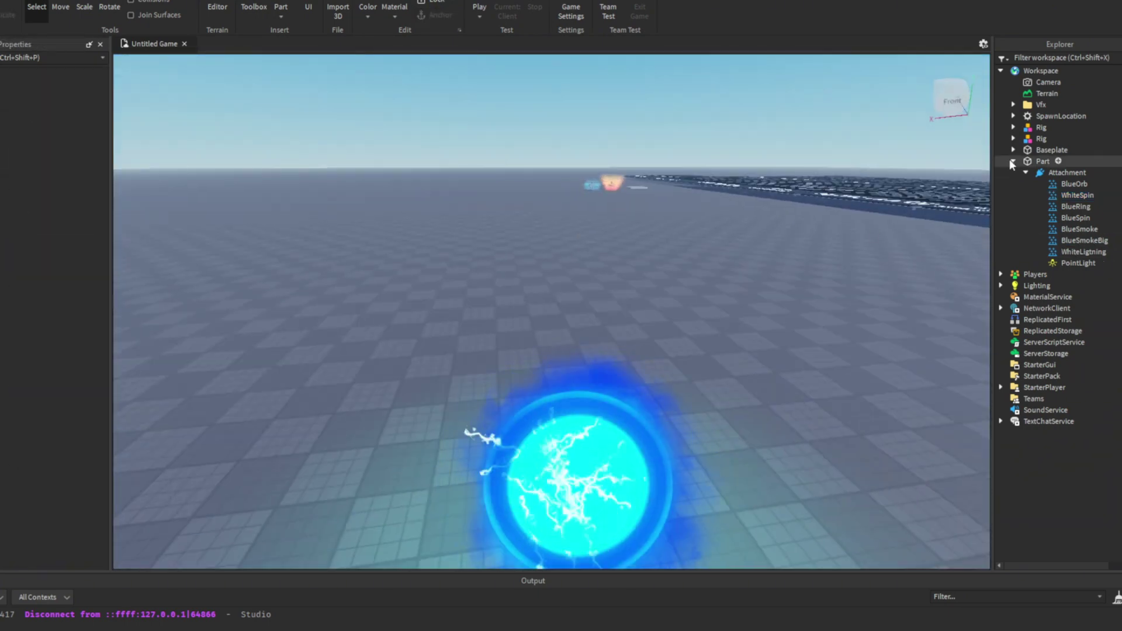
- Fly the camera around and through the glowing blue orb to inspect it
key("super")
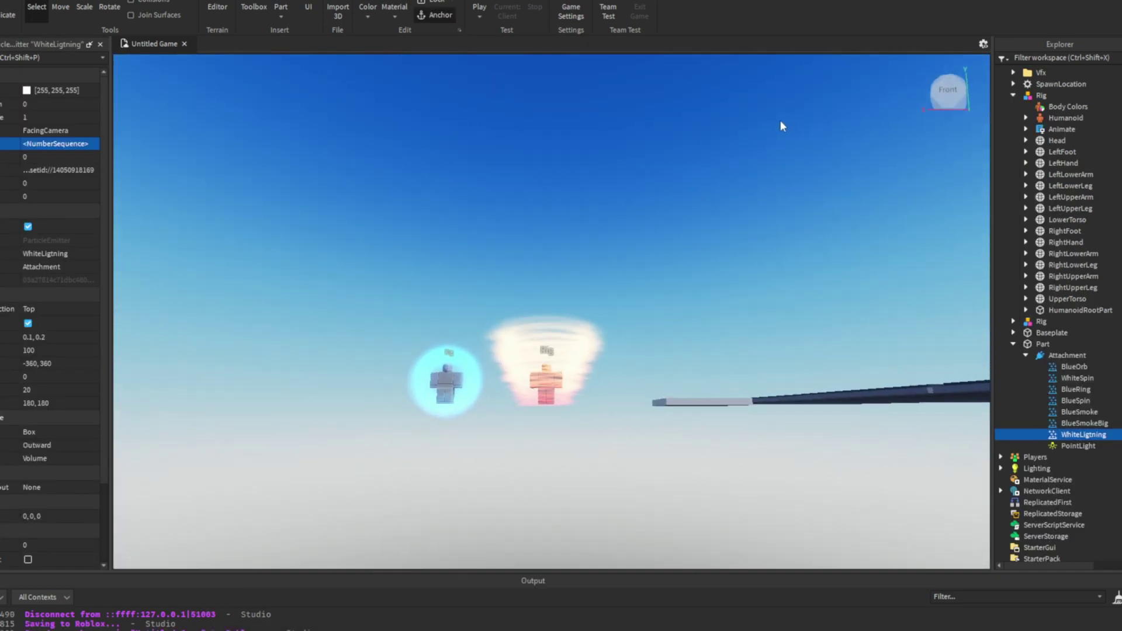
key("w")
right_click_drag(780, 121, 780, 120)
key("w")
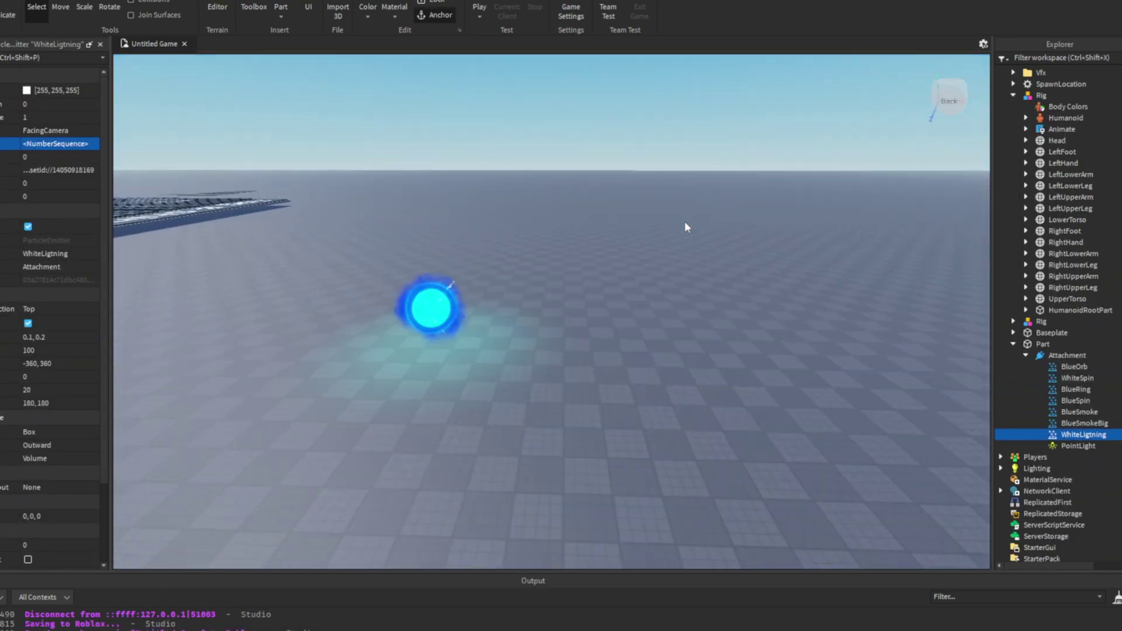
right_click_drag(685, 222, 685, 222)
key("s")
key("w")
- Fire the Lapse Blue ability with E in the playtest, then stop it
key("w")
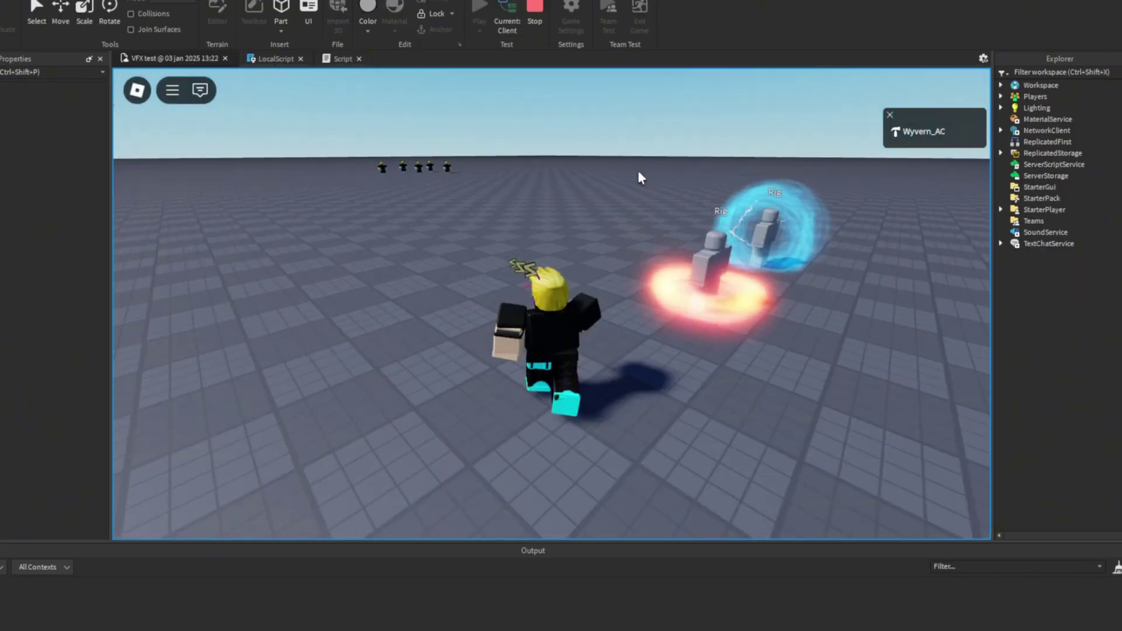
key("w")
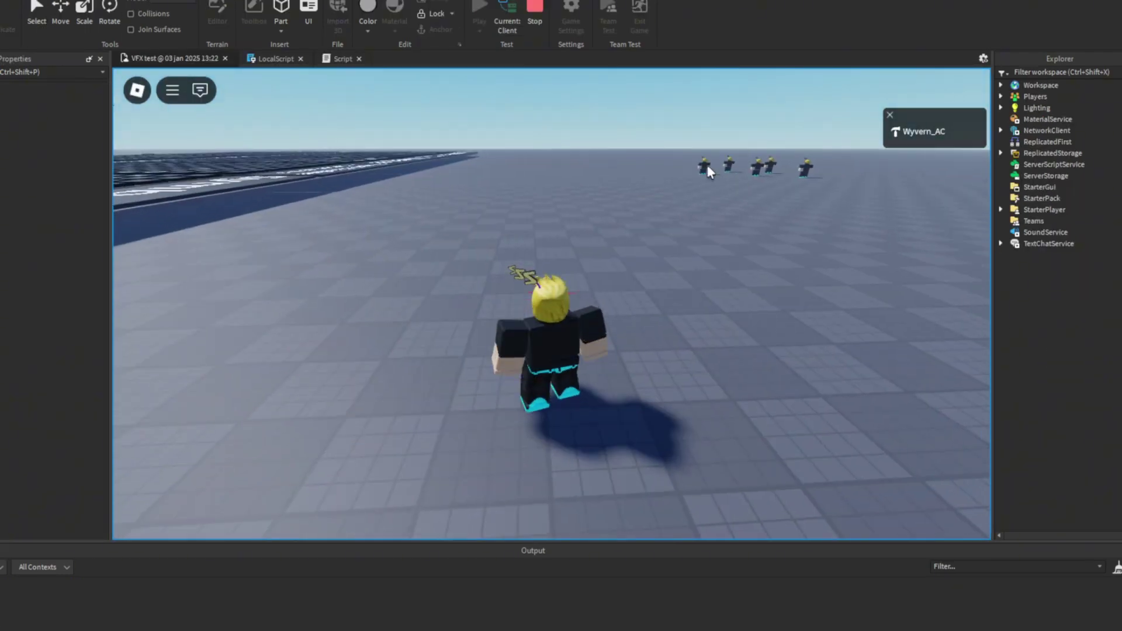
key("e")
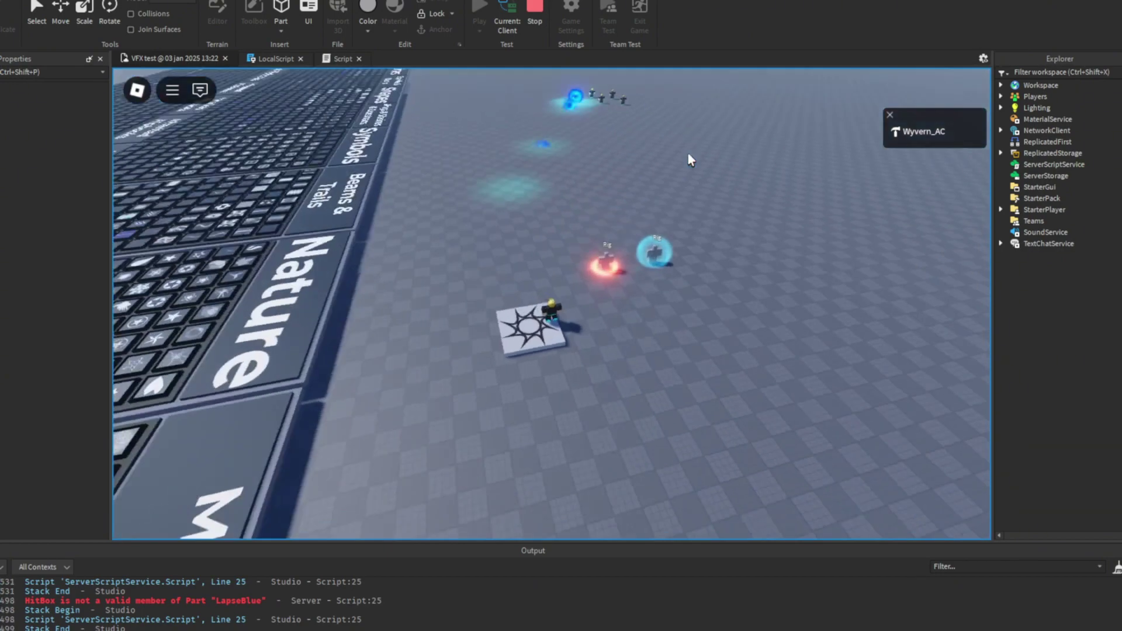
left_click(535, 19)
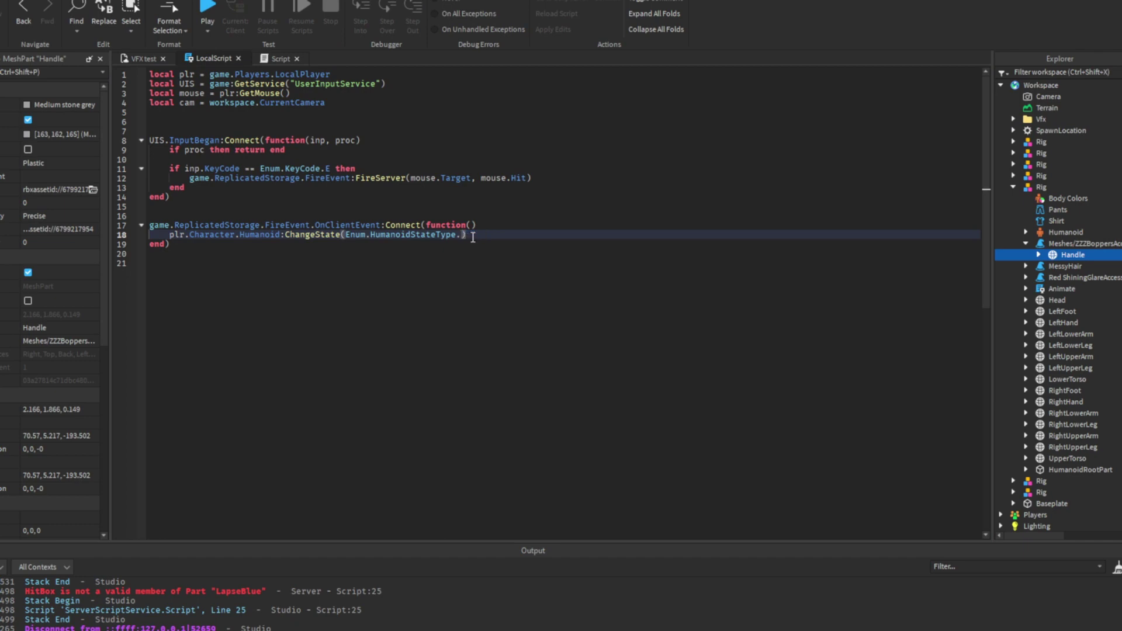
- Switch ChangeState to Enum.HumanoidStateType.Physics, playtest firing, then add a for loop line above it
key("Tab")
left_click(217, 20)
key("w")
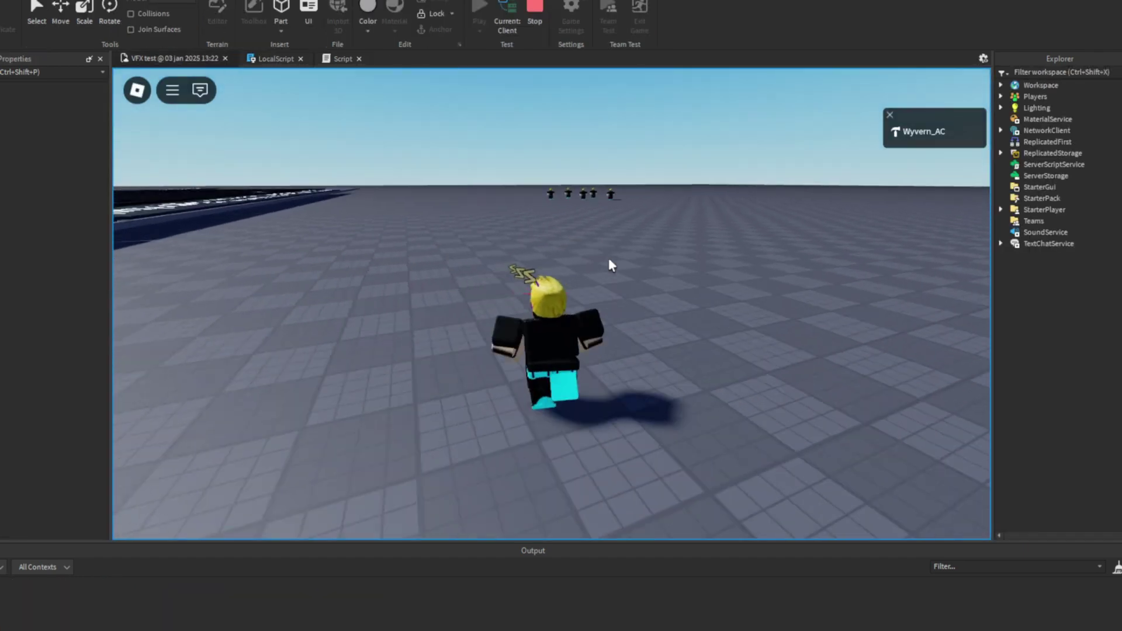
key("e")
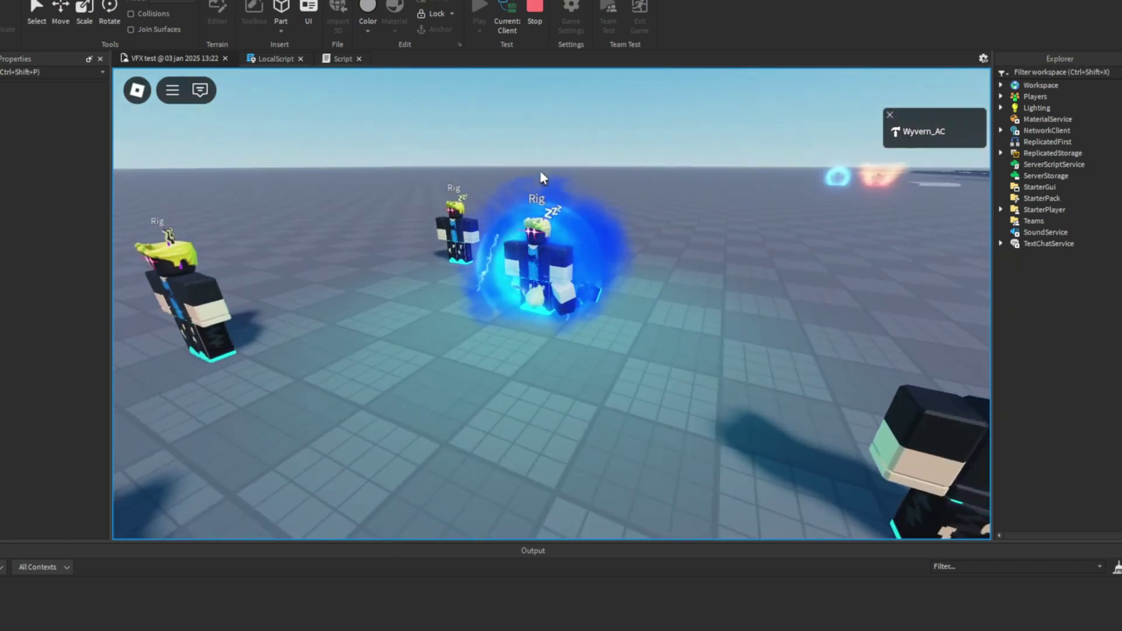
left_click(535, 11)
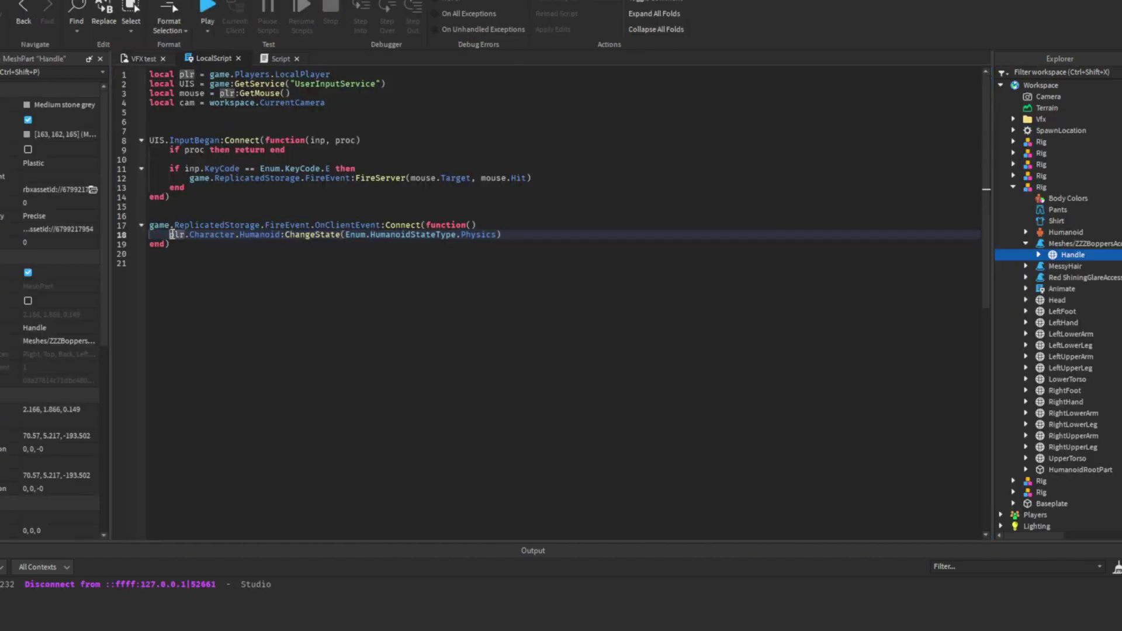
key("Return")
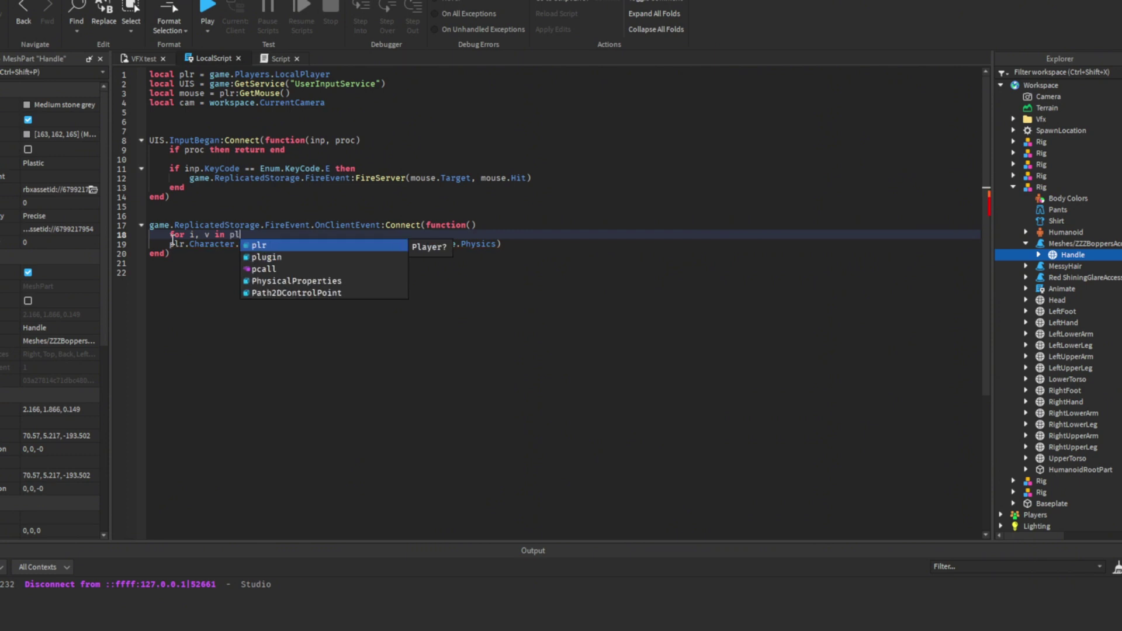
type(":")
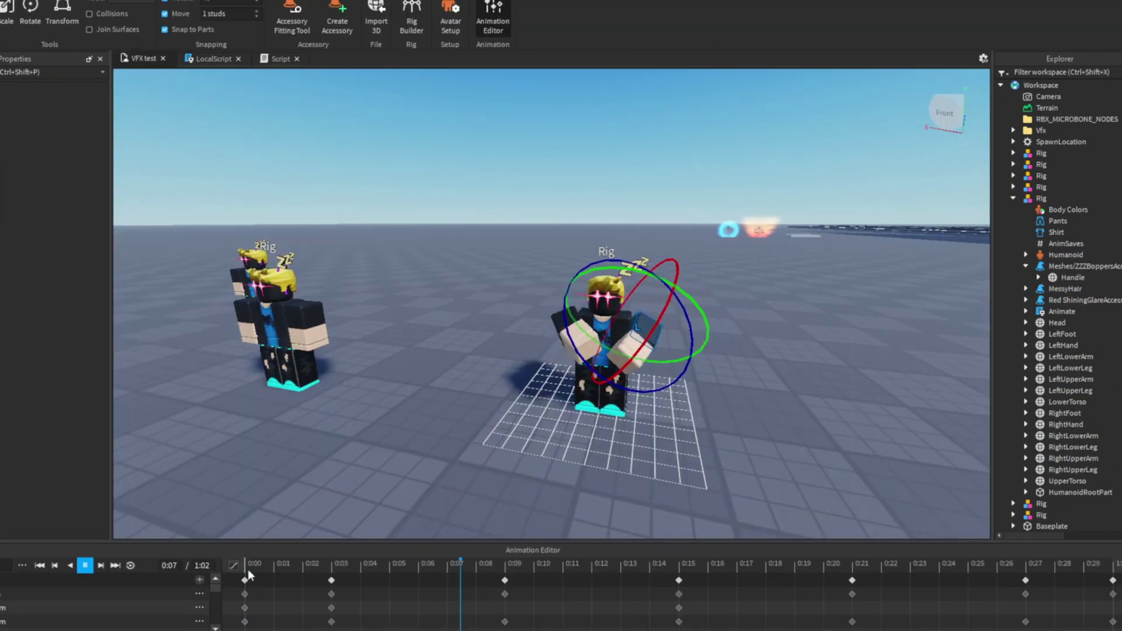
- Preview the rig's animation, save it as Blue, and fire an orb in a playtest
key("space")
right_click_drag(444, 442, 444, 442)
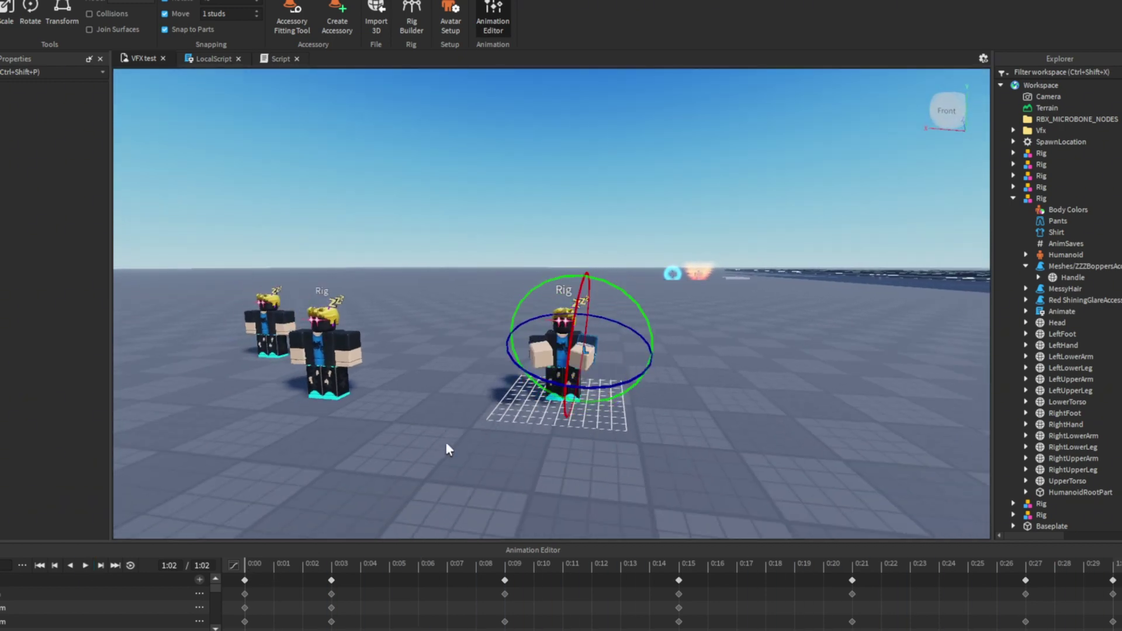
right_click_drag(457, 425, 458, 408)
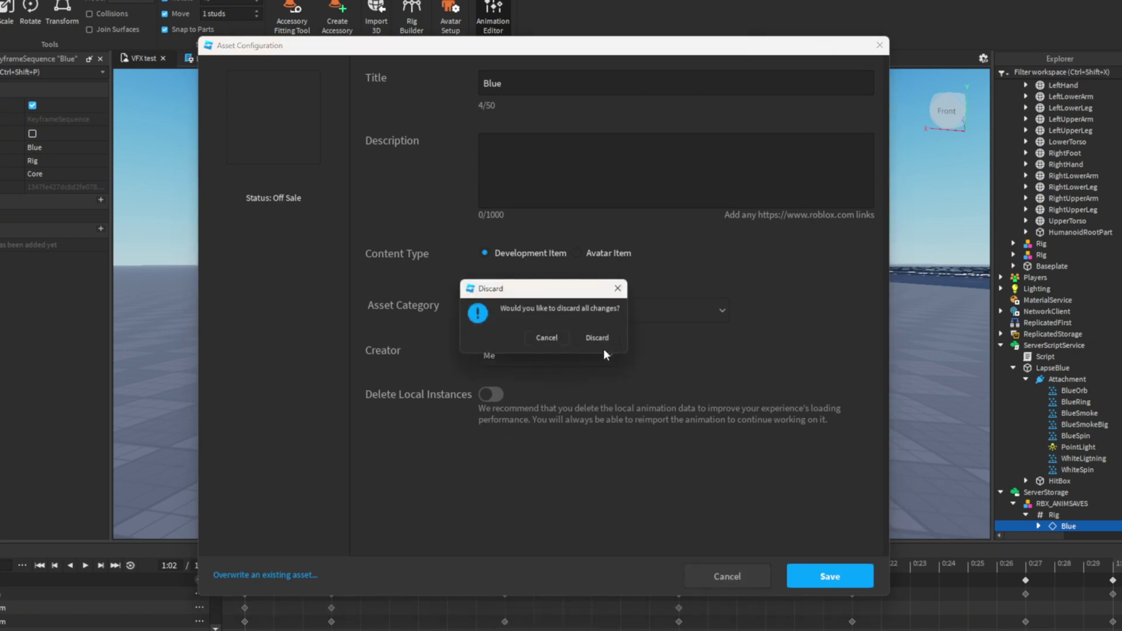
left_click(602, 345)
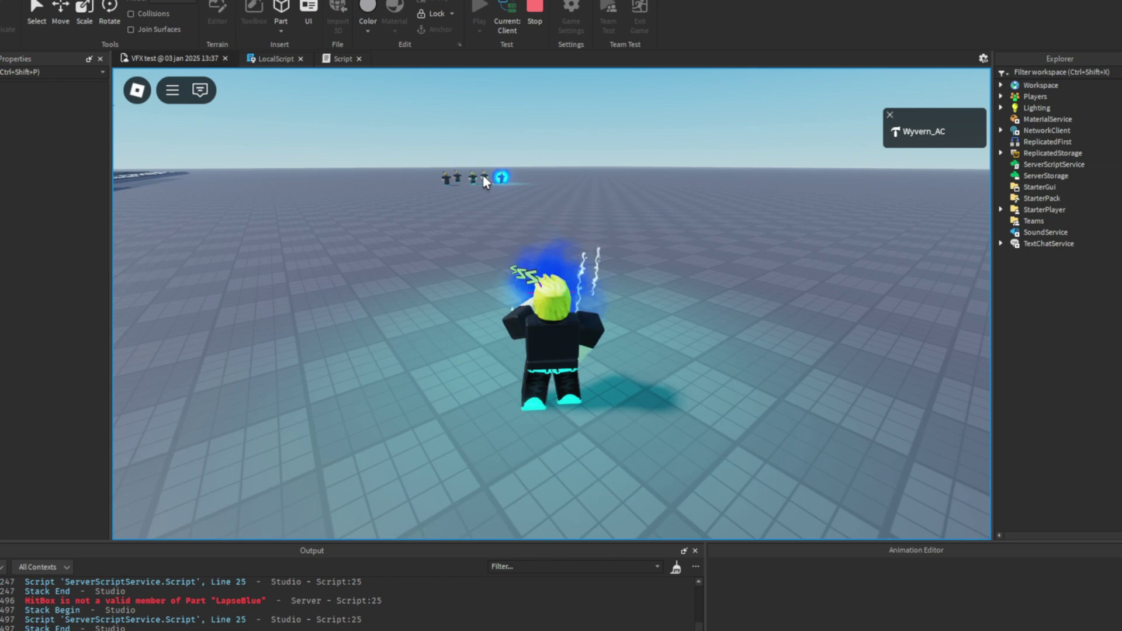
left_click(482, 175)
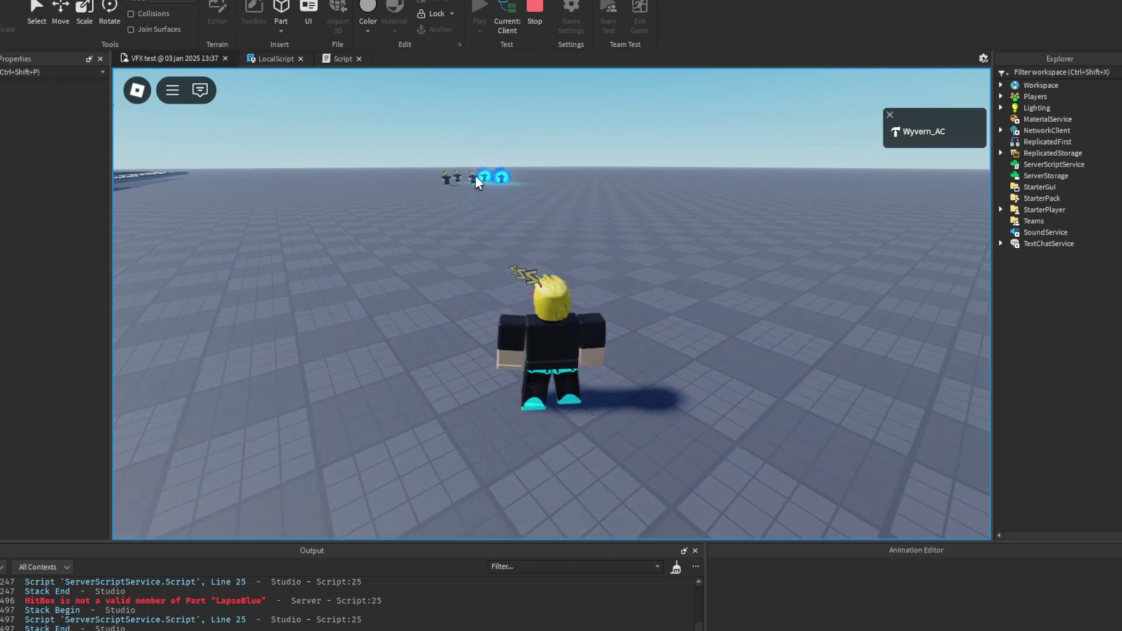
- Charge and fire several more blue orbs at the dummies, swinging the camera to watch
left_click(474, 176)
left_click(458, 177)
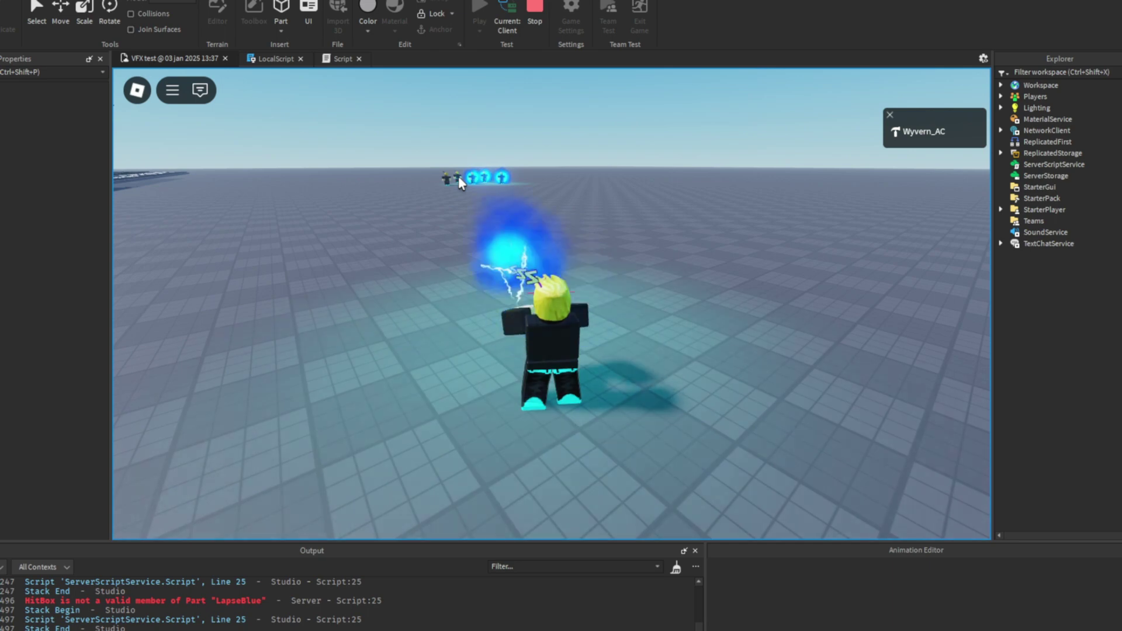
left_click(445, 181)
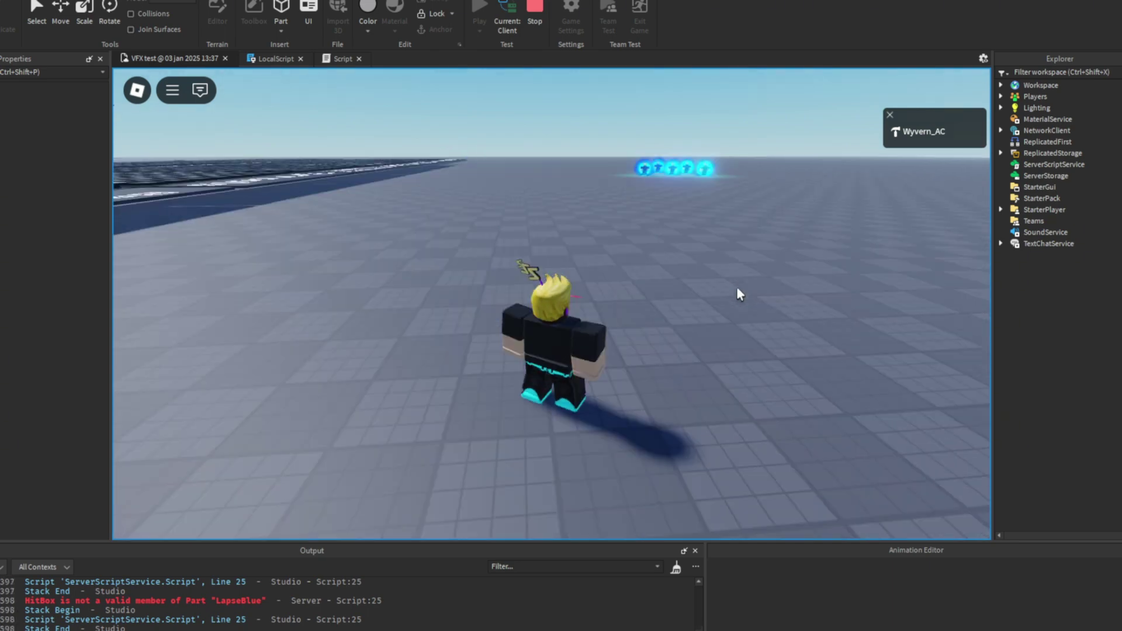
right_click_drag(737, 289, 382, 196)
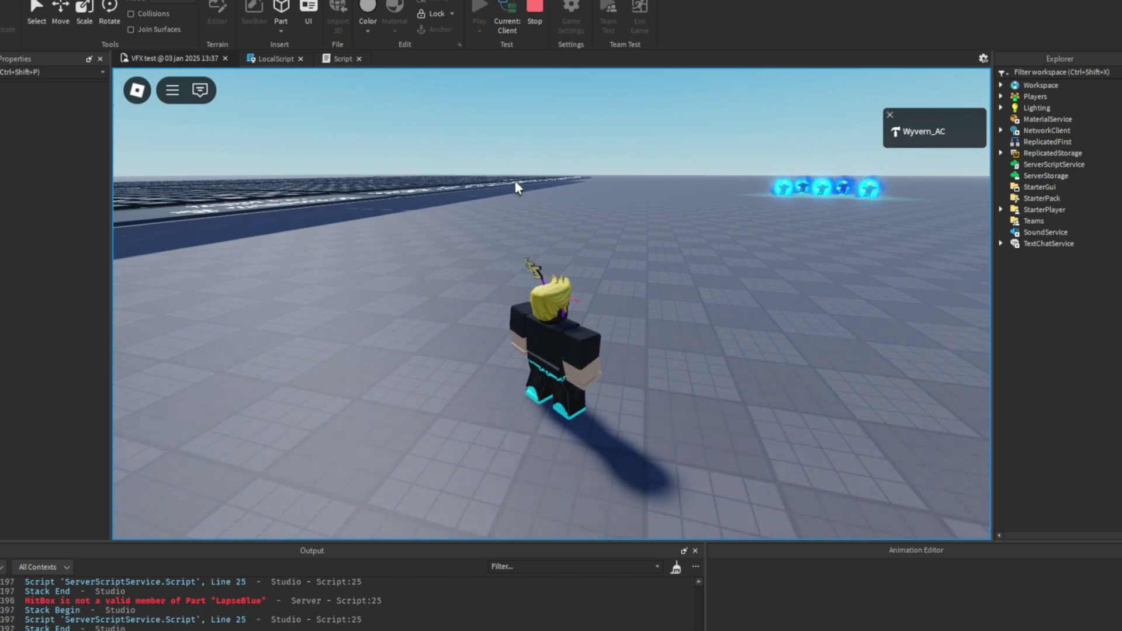